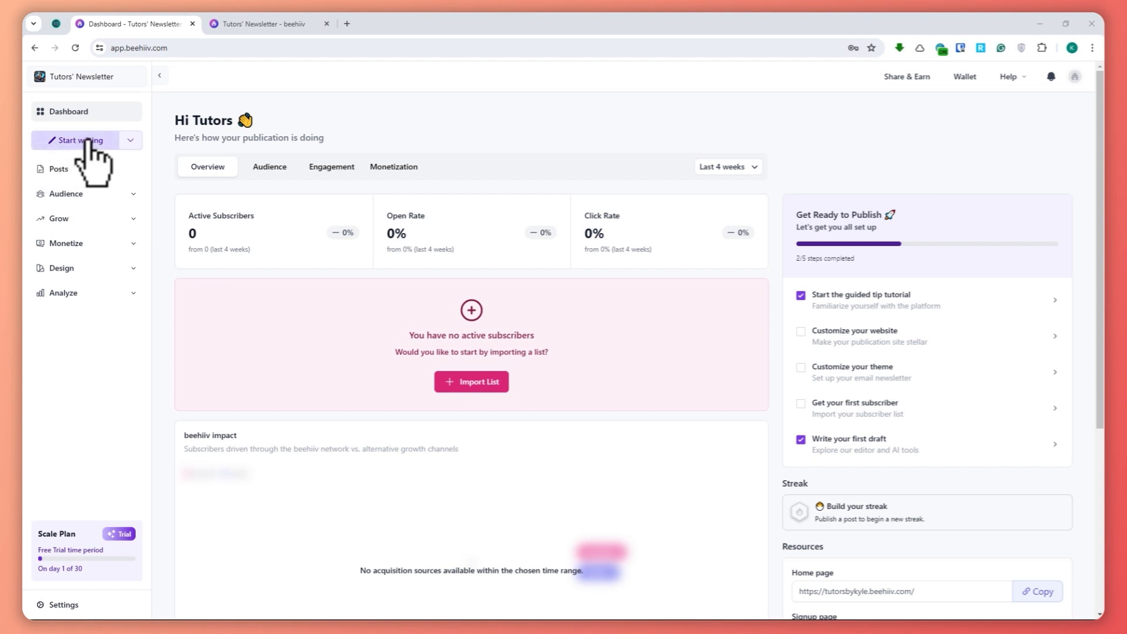
# - Start a new post and title it "Sample newsletter"
pyautogui.click(86, 141)
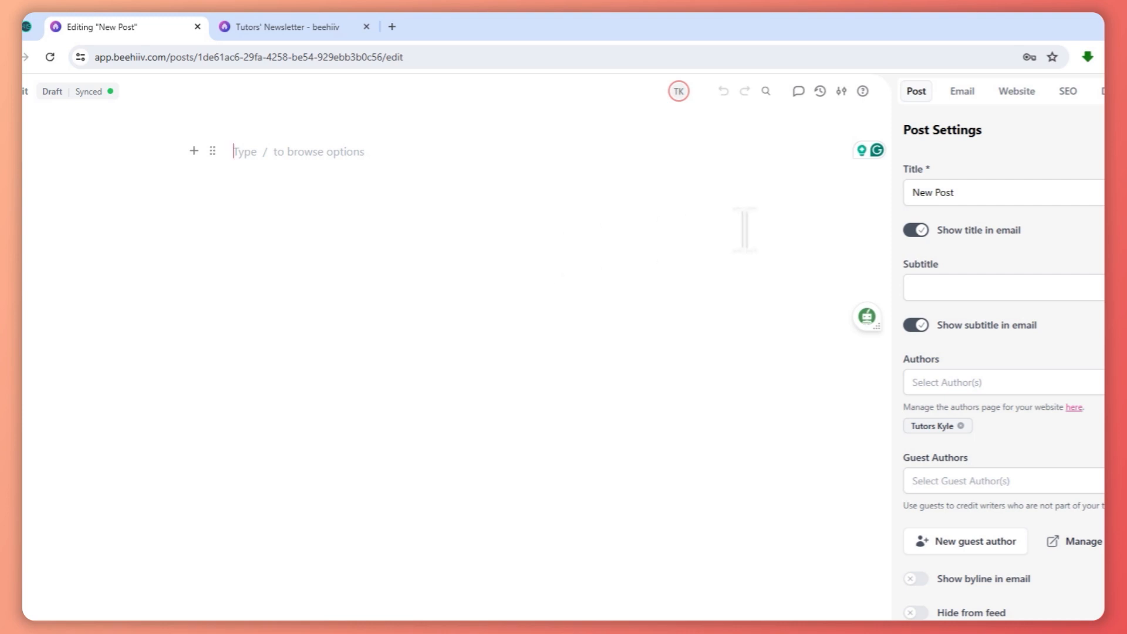
pyautogui.tripleClick(966, 192)
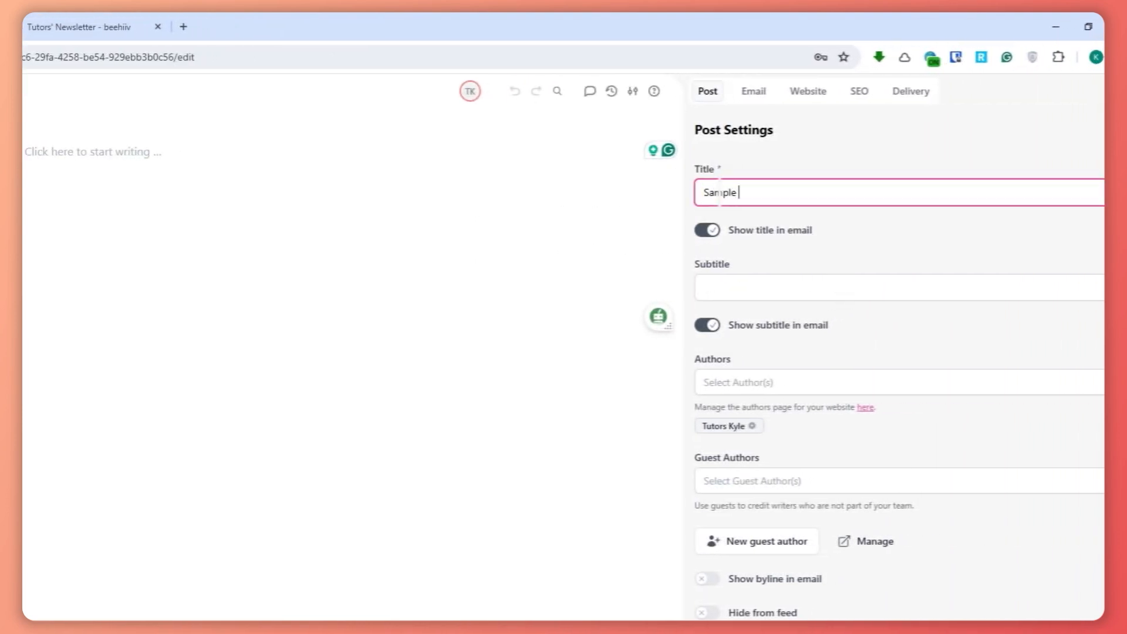
pyautogui.write('Sample newsletter')
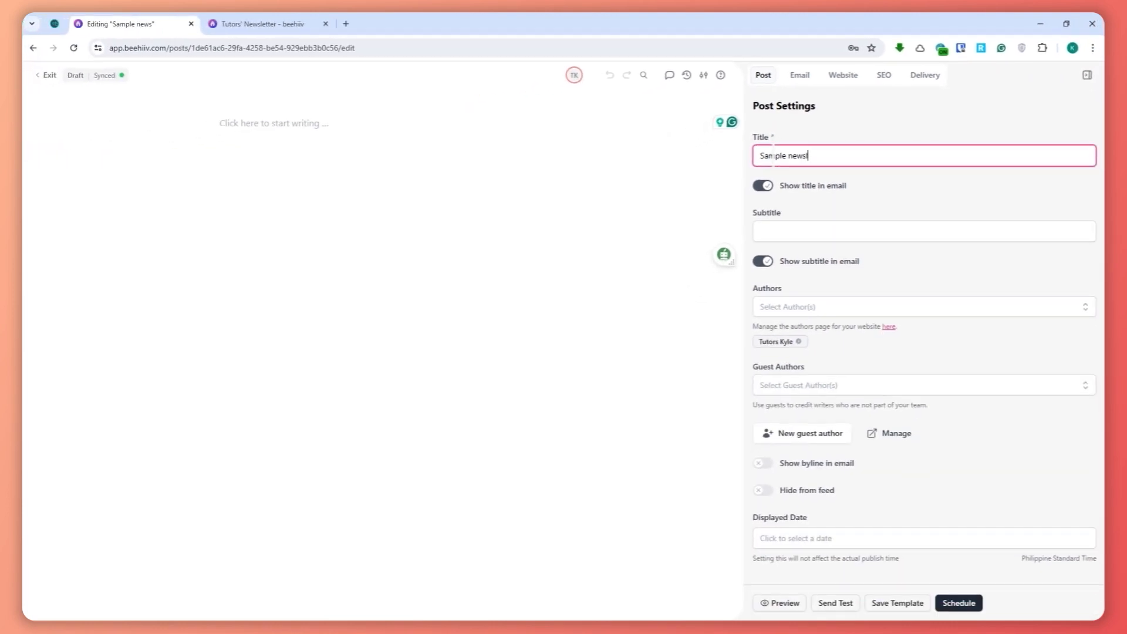
# - Try switching the title and subtitle display in the email off and back on, leaving the subtitle blank
pyautogui.click(781, 188)
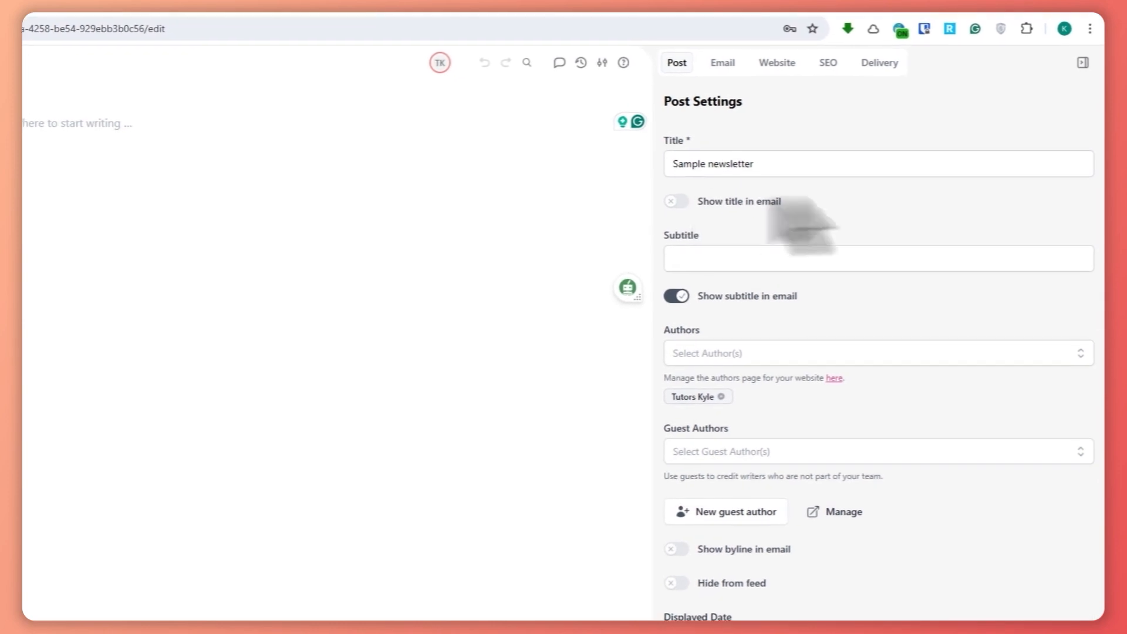
pyautogui.click(704, 259)
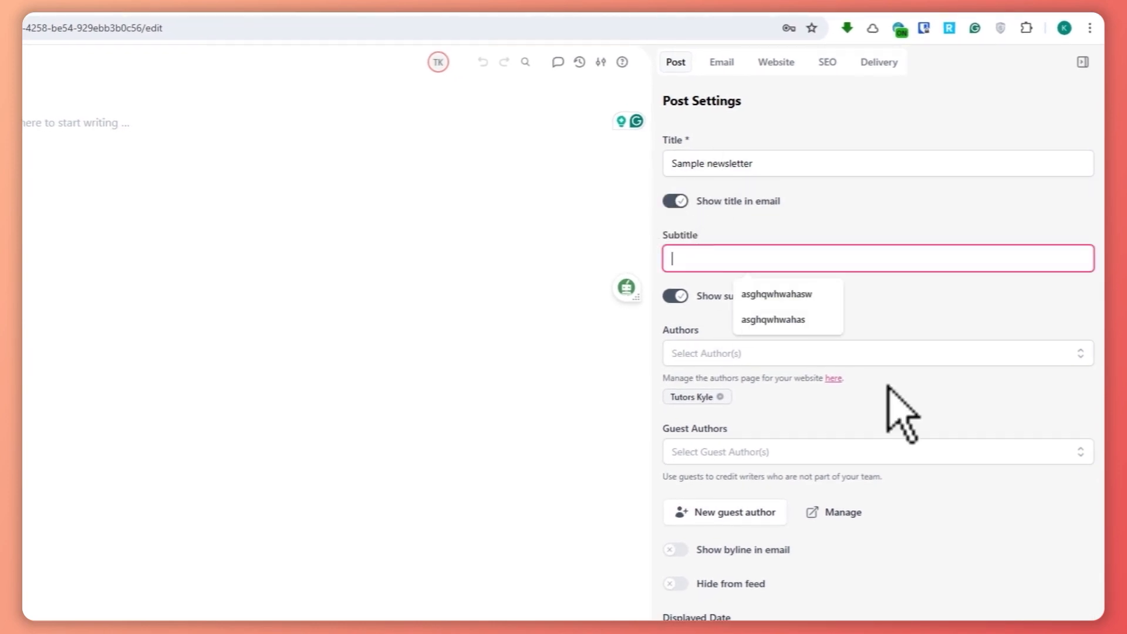
pyautogui.click(901, 285)
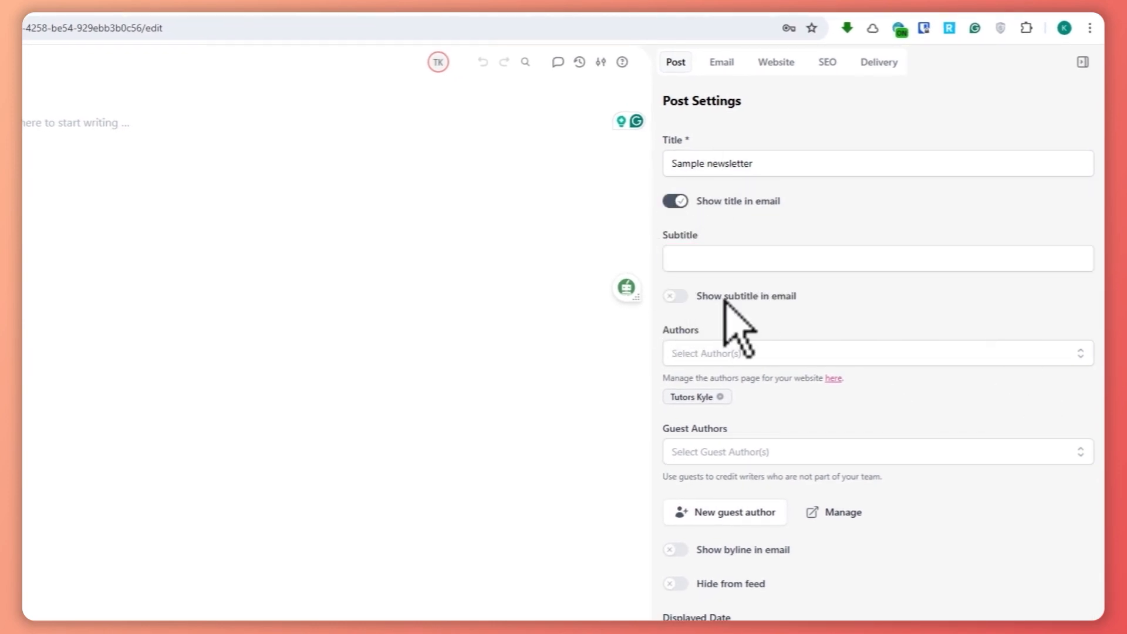
pyautogui.click(675, 295)
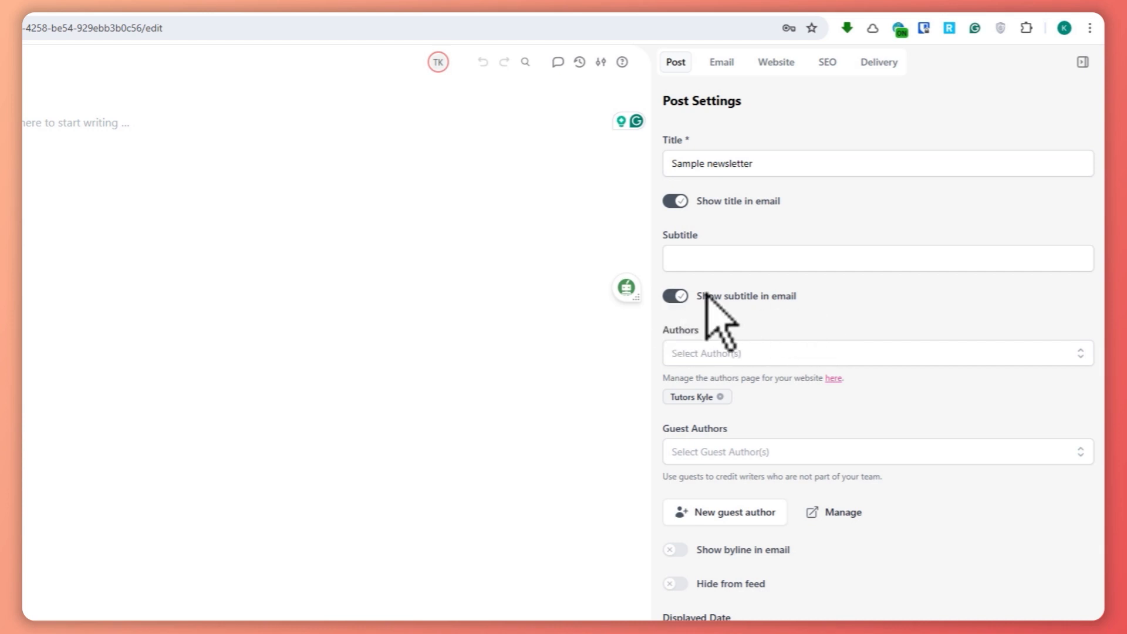
# - Look through the author options and the post's Email, Website, SEO and Delivery settings, ending back at the Post settings
pyautogui.click(722, 353)
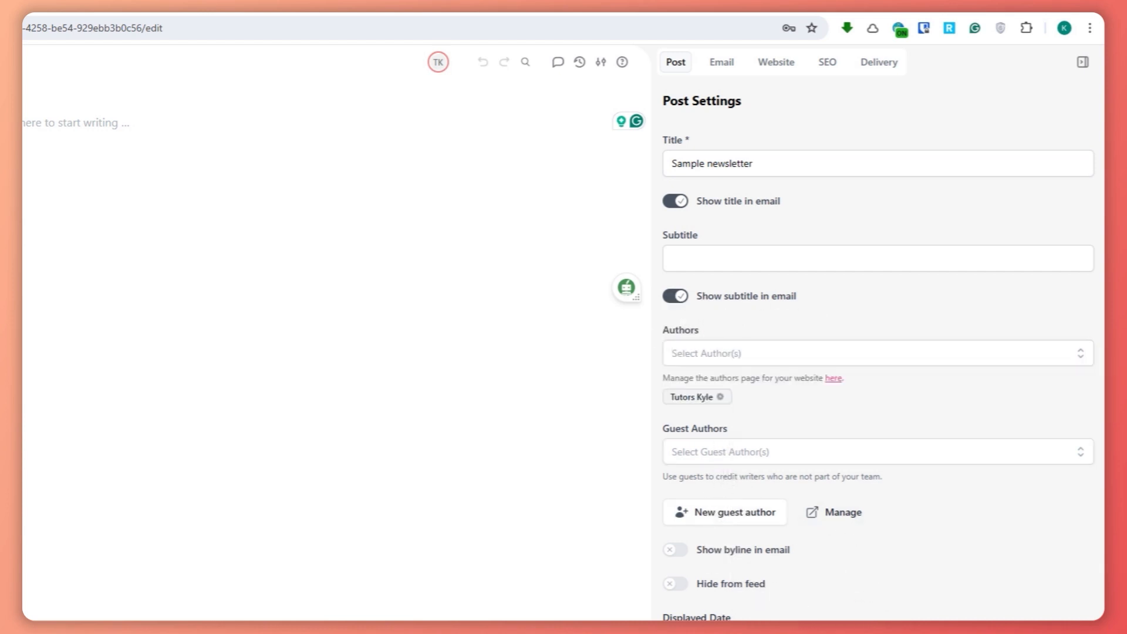
pyautogui.click(769, 633)
pyautogui.press('Escape')
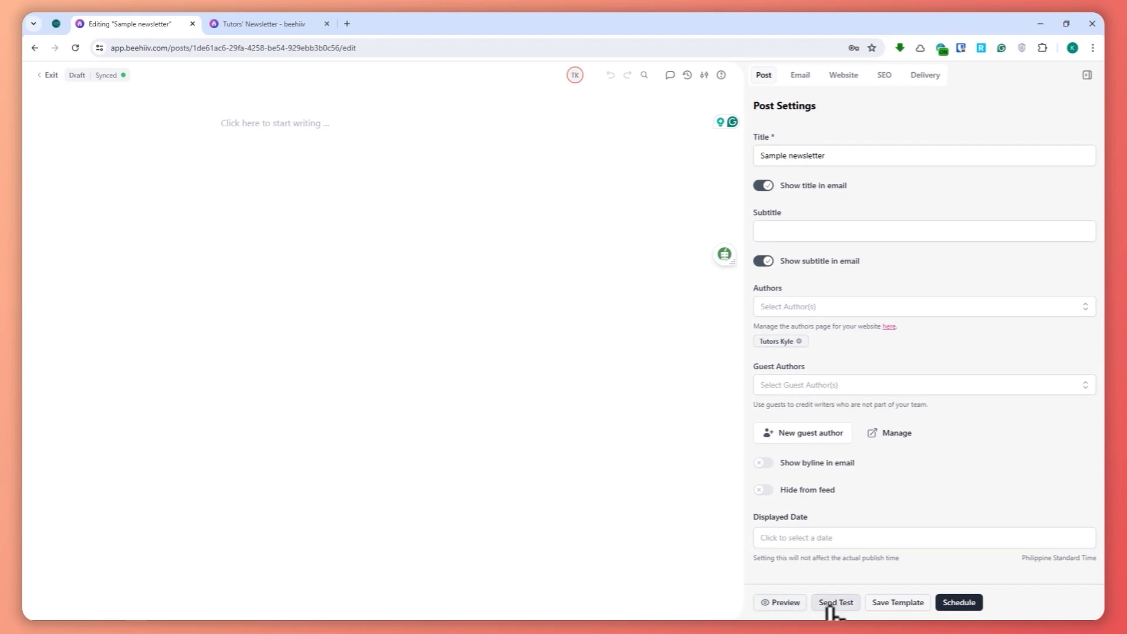
pyautogui.click(799, 79)
pyautogui.click(847, 77)
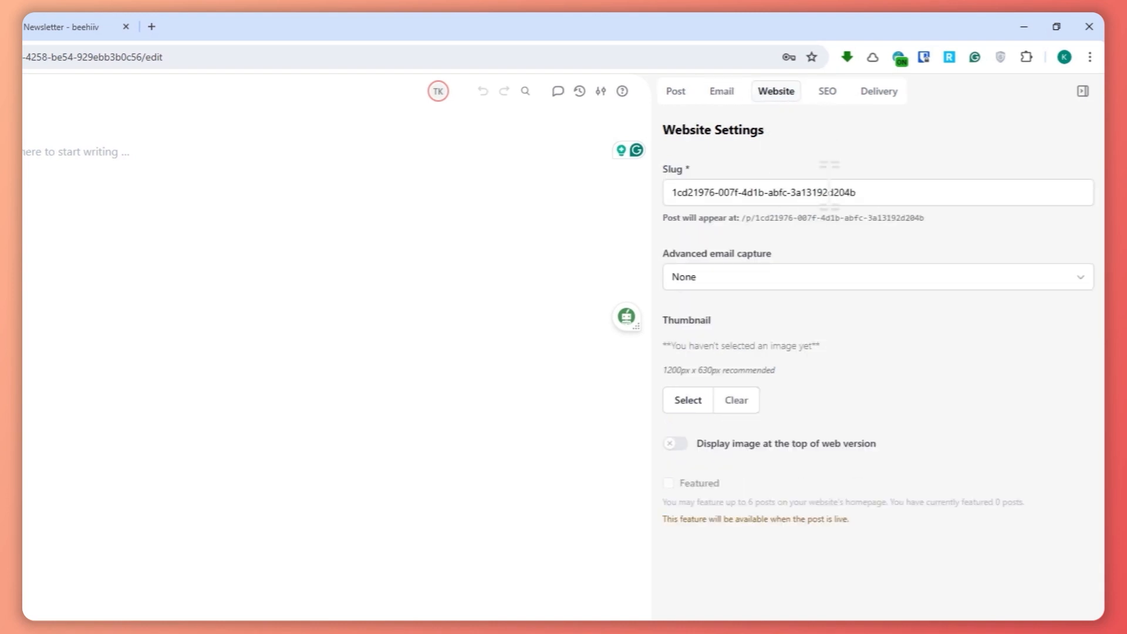
pyautogui.click(828, 91)
pyautogui.click(878, 91)
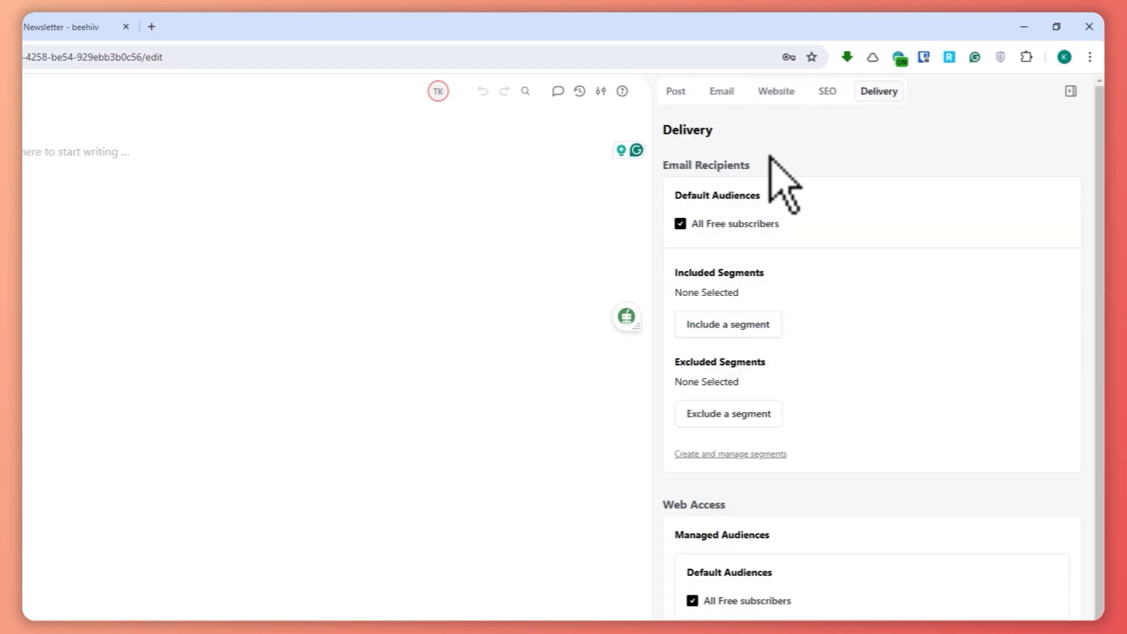
pyautogui.click(676, 94)
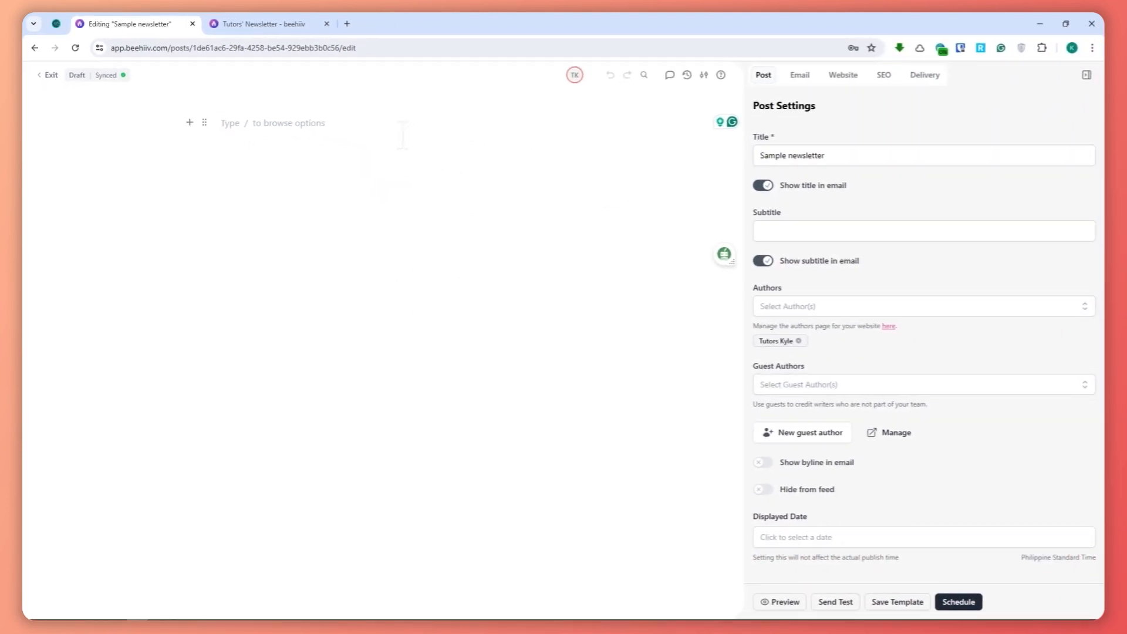
pyautogui.write('/')
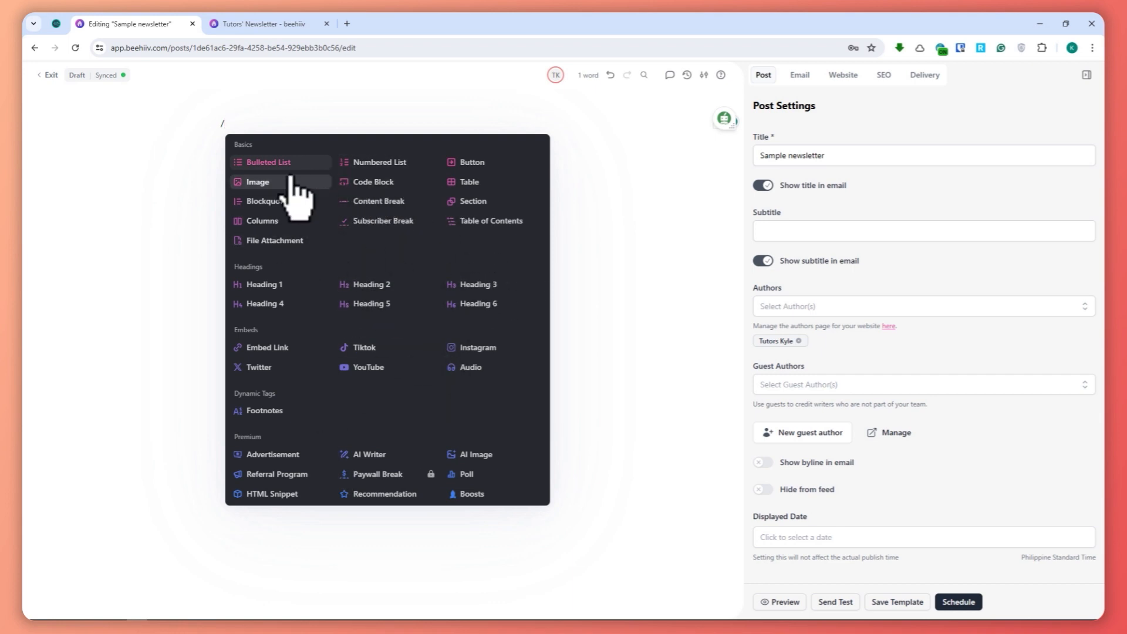
pyautogui.click(252, 184)
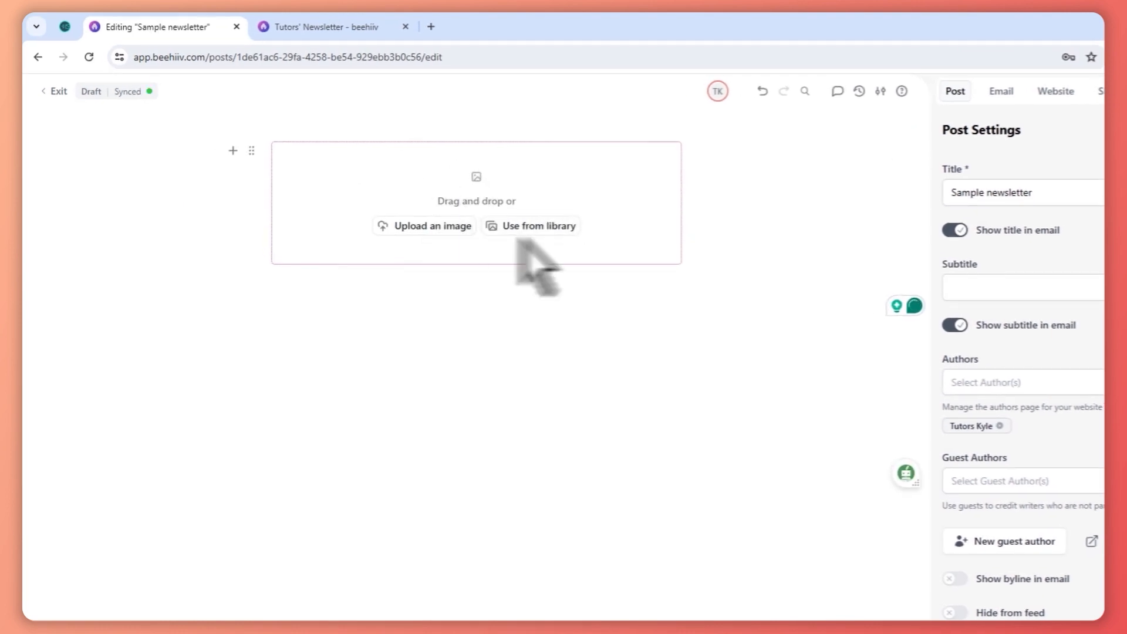
pyautogui.click(412, 229)
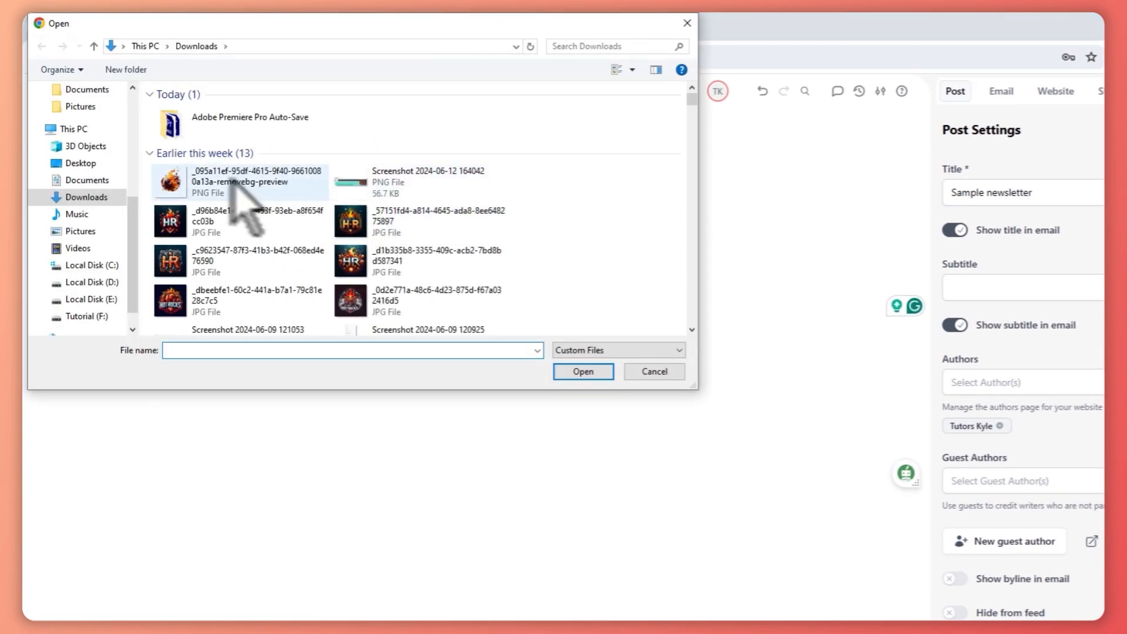
pyautogui.click(222, 179)
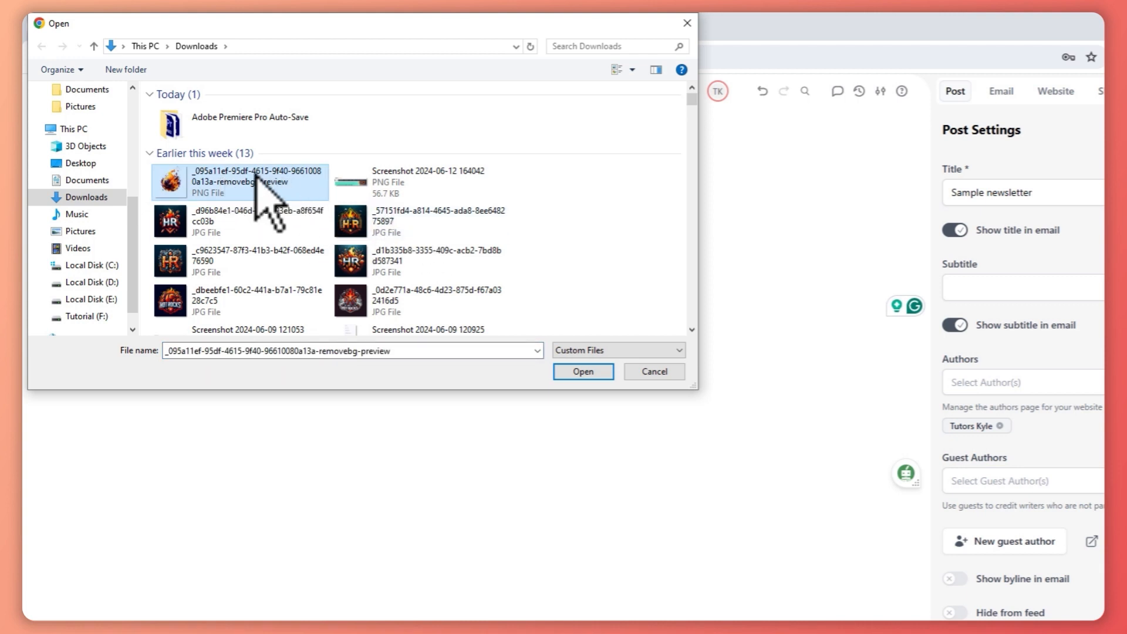
pyautogui.click(583, 371)
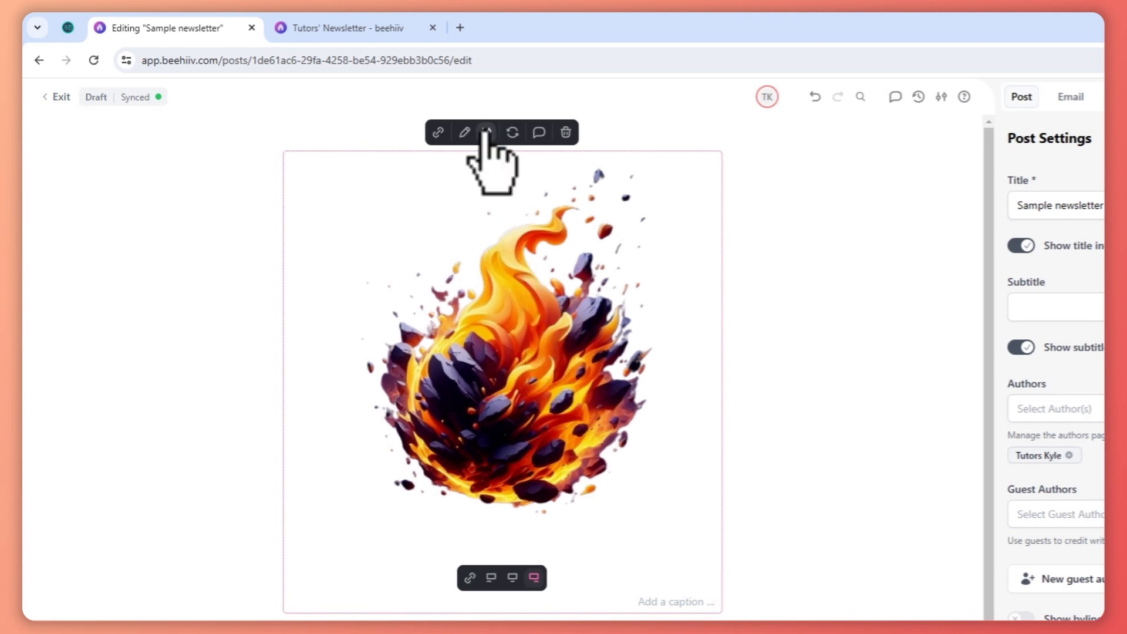
# - Reduce the fireball image's width to 55 in the image settings
pyautogui.click(486, 132)
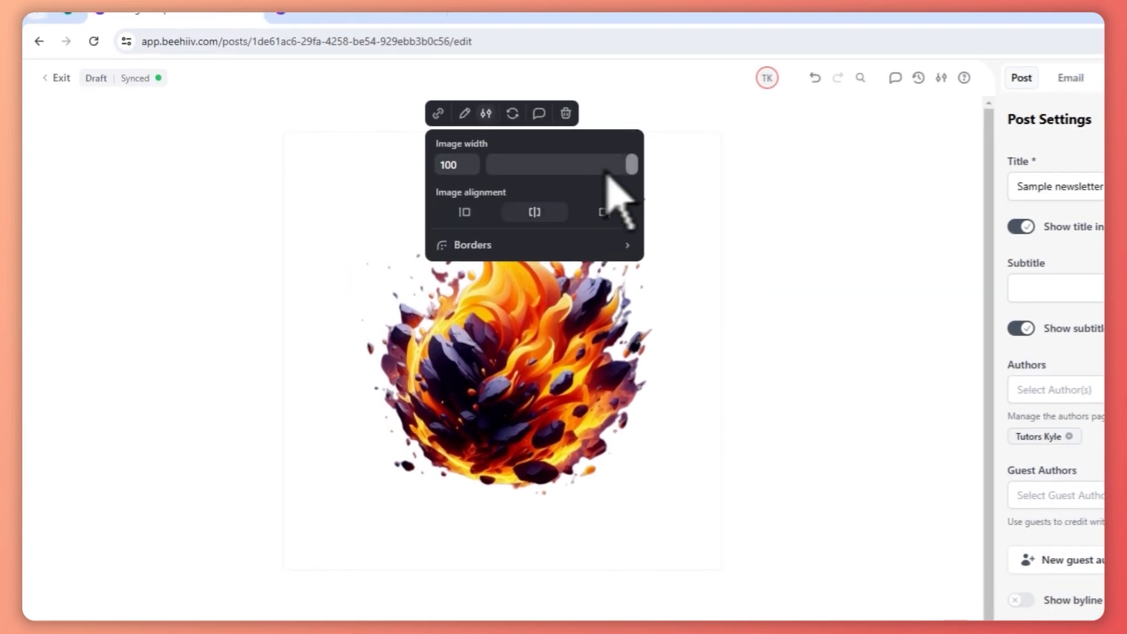
pyautogui.moveTo(536, 167); pyautogui.dragTo(567, 164)
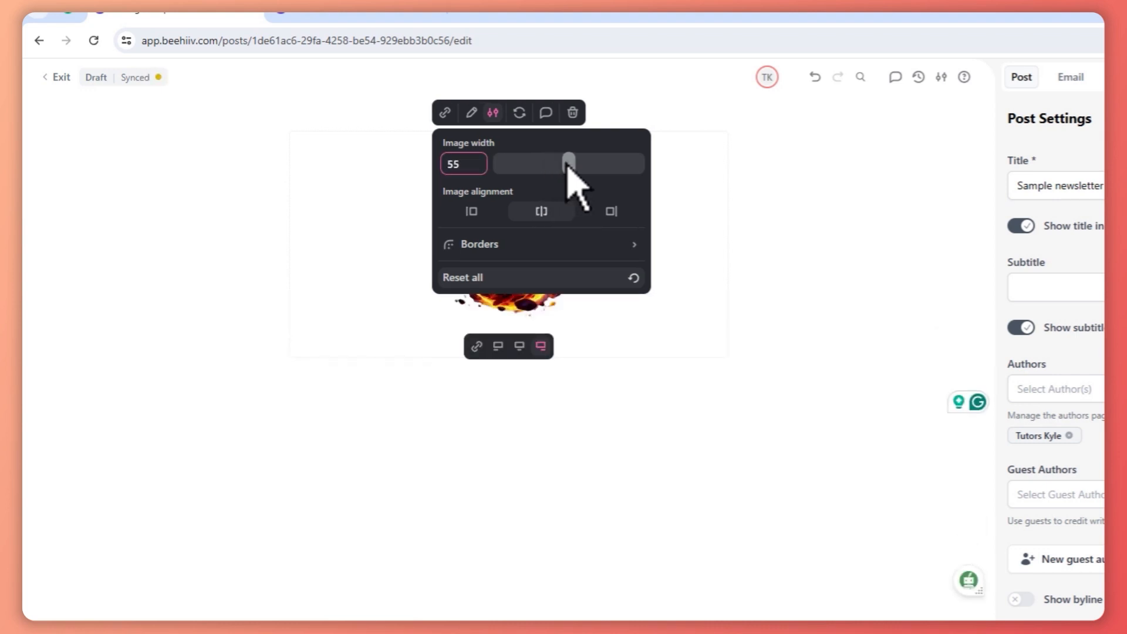
pyautogui.click(753, 227)
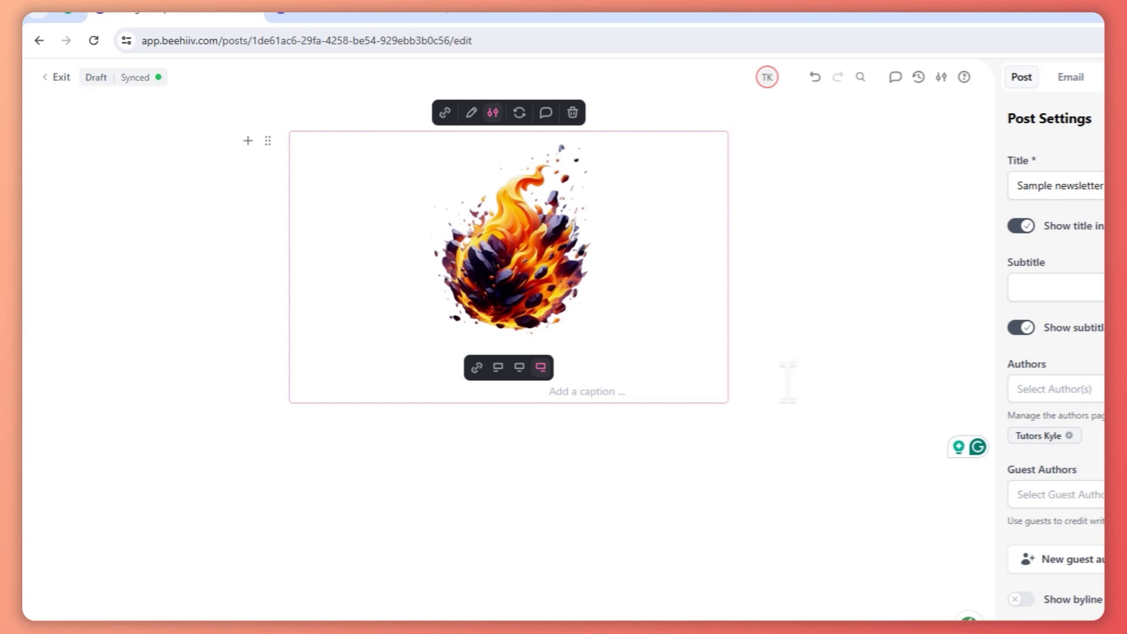
# - Insert a blockquote below the image with the text "WE SERVE YOU THE BEST WE CAN"
pyautogui.click(555, 454)
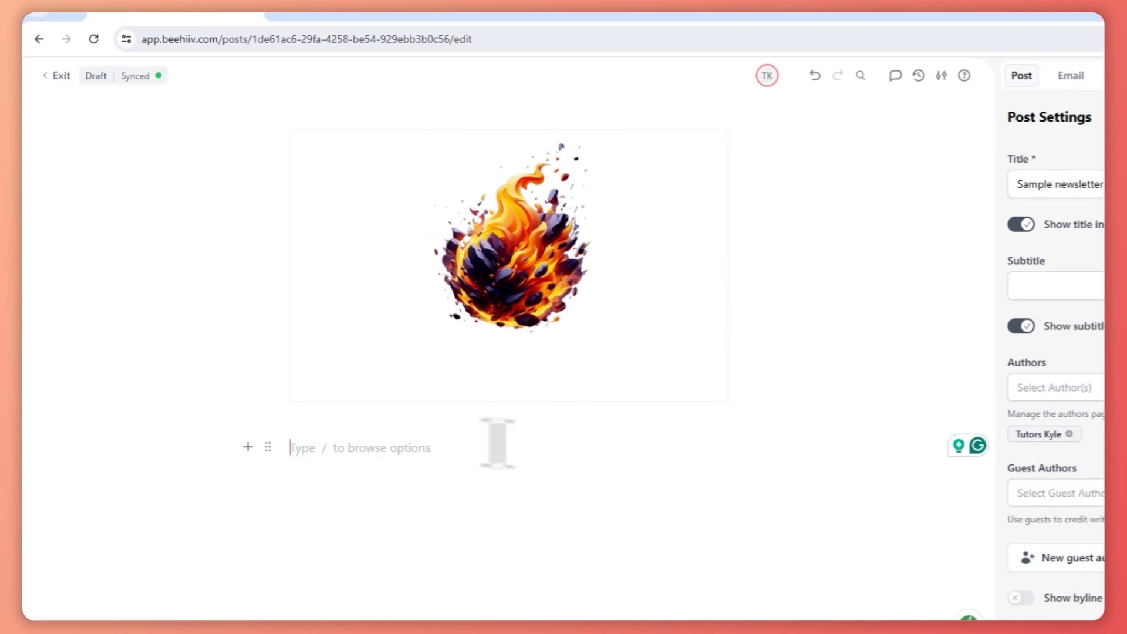
pyautogui.click(247, 446)
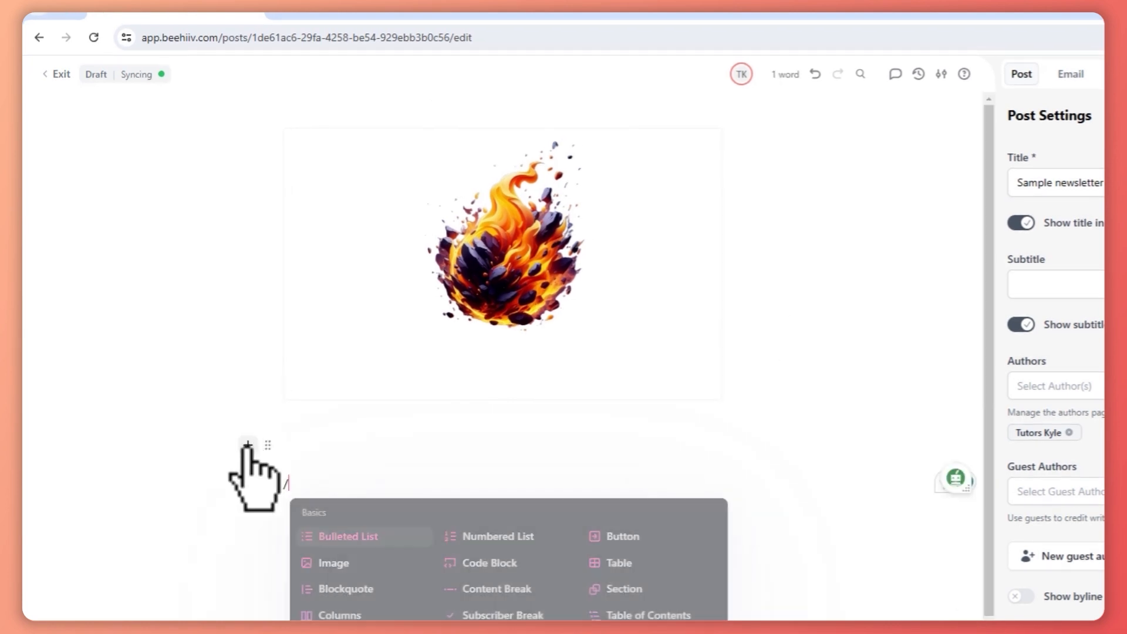
pyautogui.scroll(-1, 535, 414)
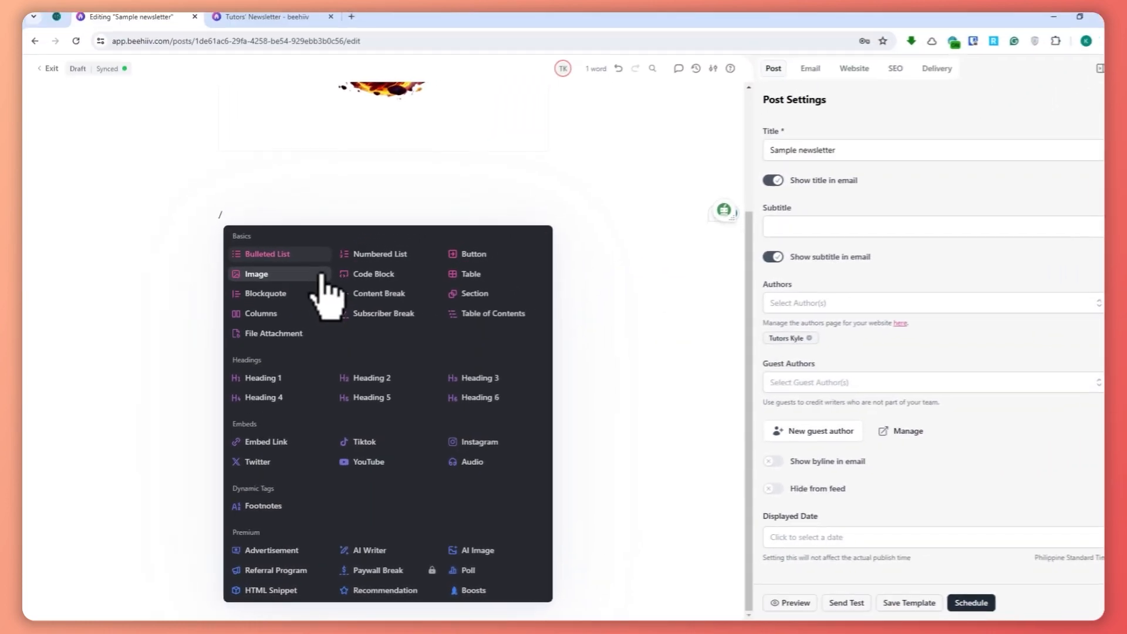
pyautogui.click(286, 299)
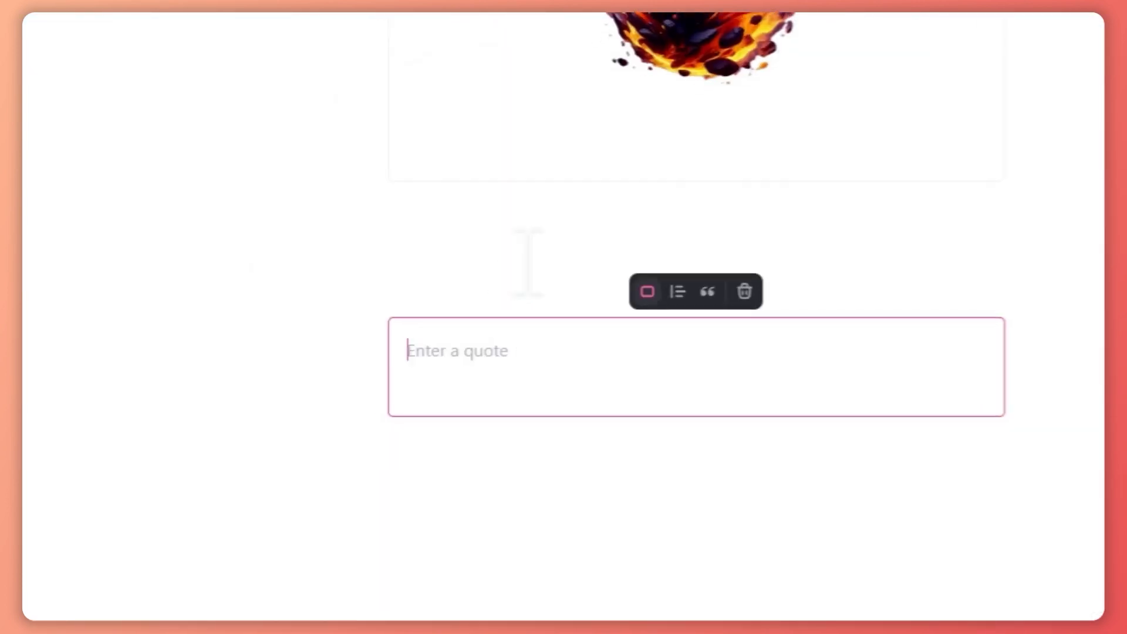
pyautogui.click(308, 264)
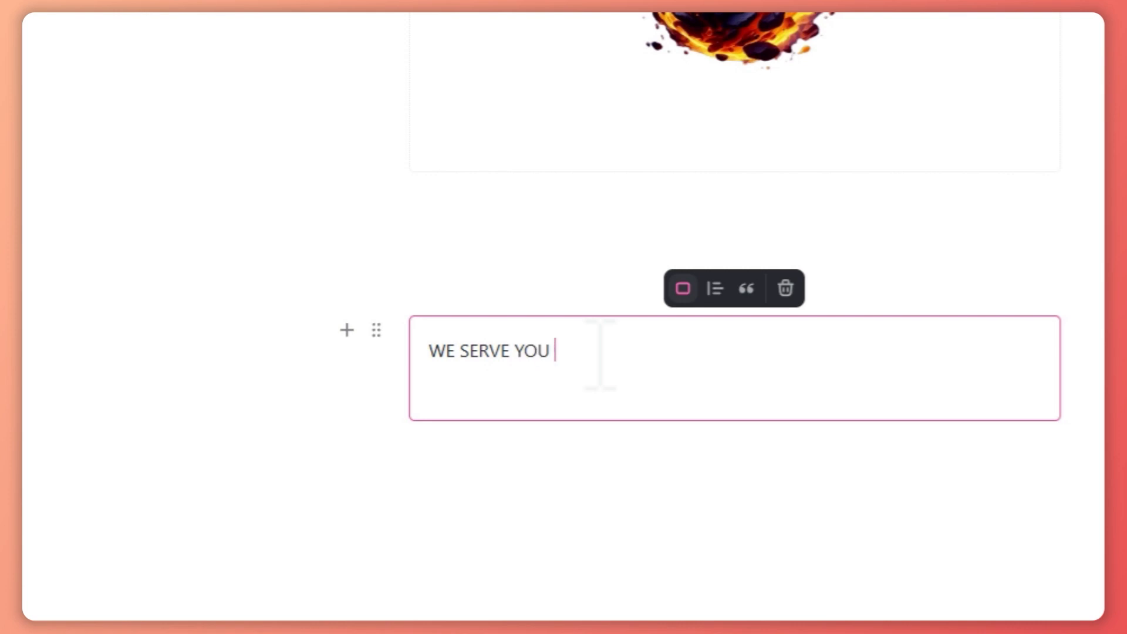
pyautogui.write('THE BEST WE CAN')
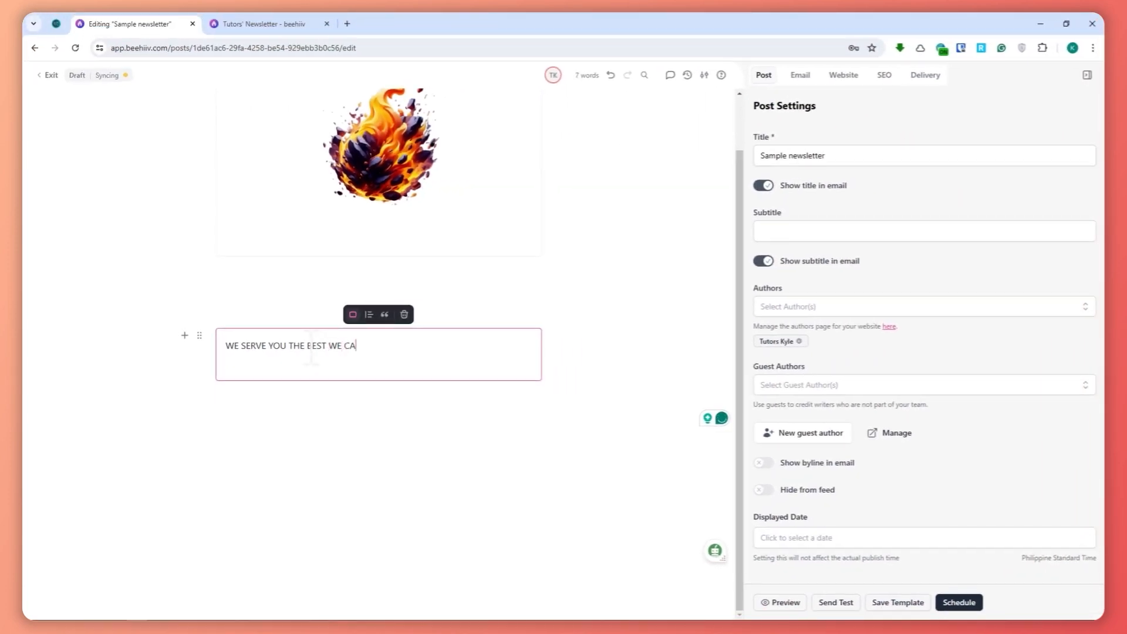
# - Try the Variant 2 style on the blockquote and switch it to the quotation-mark style
pyautogui.moveTo(369, 349); pyautogui.dragTo(183, 334)
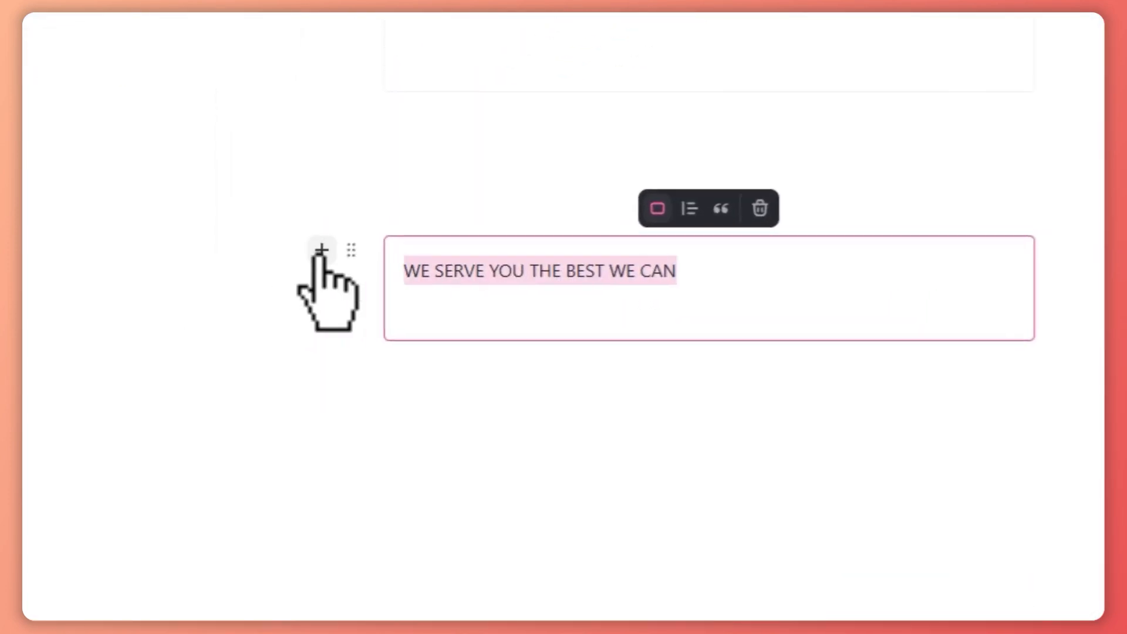
pyautogui.click(690, 207)
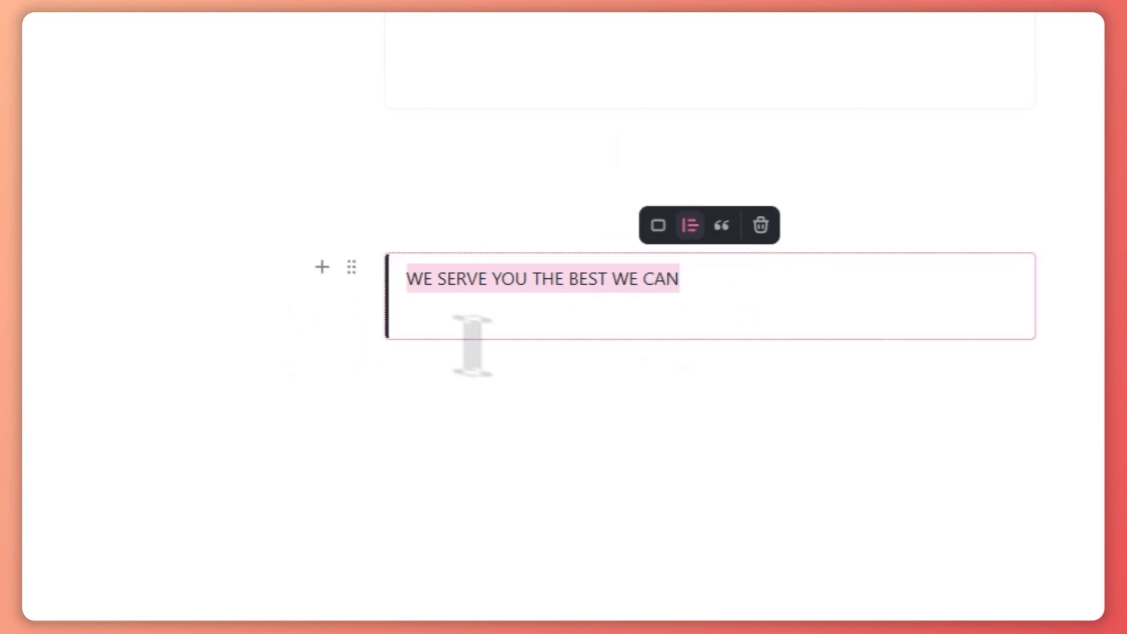
pyautogui.click(724, 352)
pyautogui.moveTo(676, 279); pyautogui.dragTo(404, 276)
pyautogui.click(721, 226)
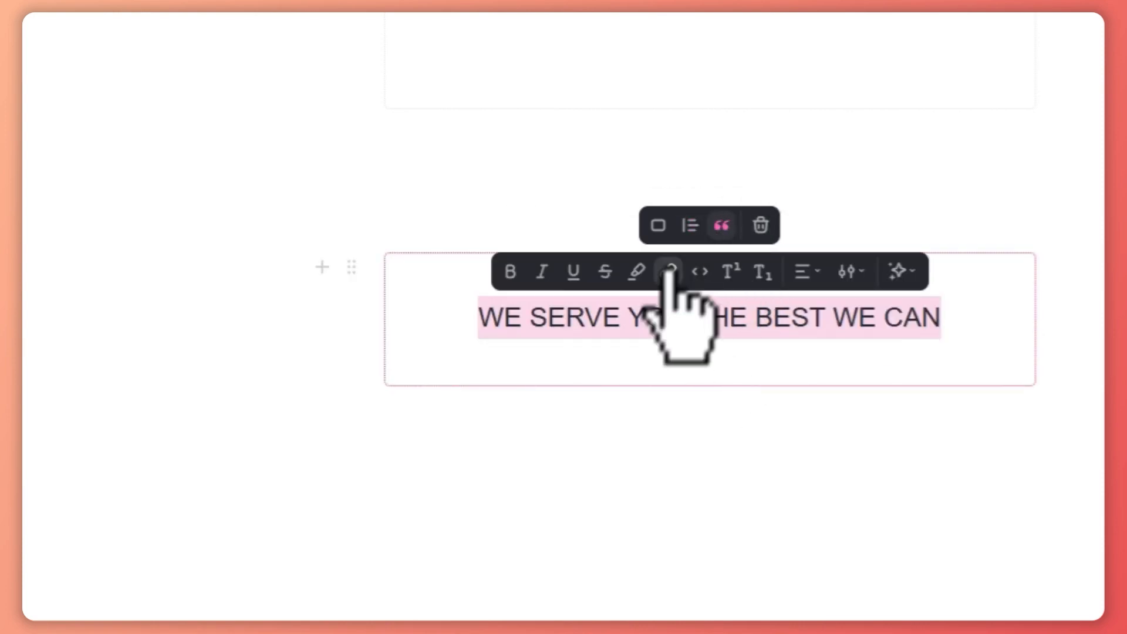
pyautogui.click(712, 319)
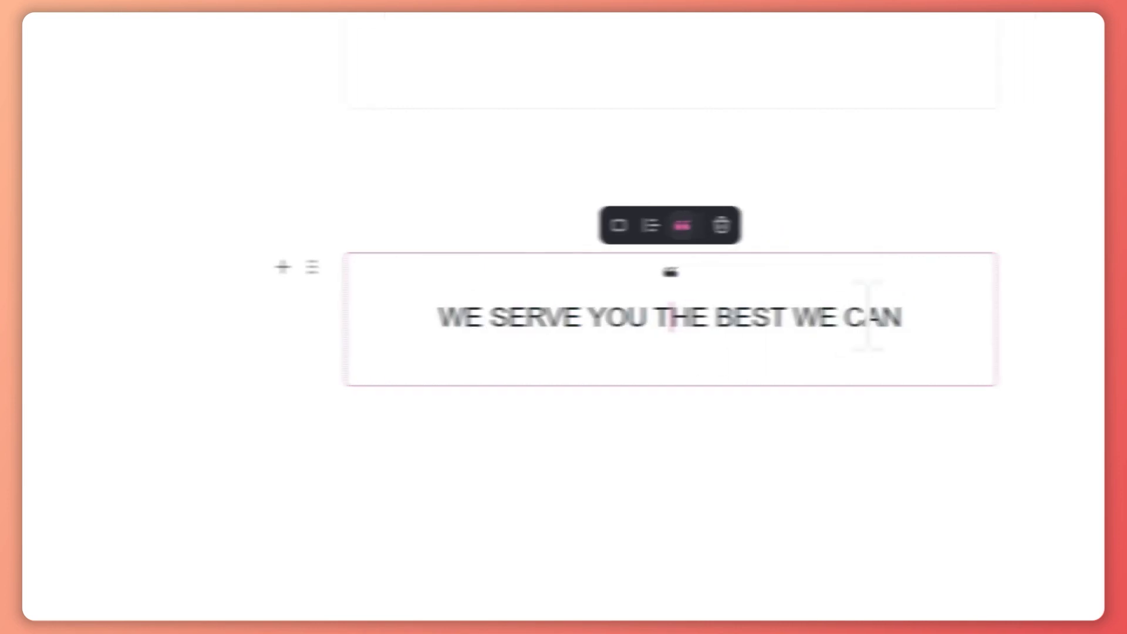
# - Try bold formatting on the whole quote text and remove it again
pyautogui.moveTo(960, 323); pyautogui.dragTo(449, 317)
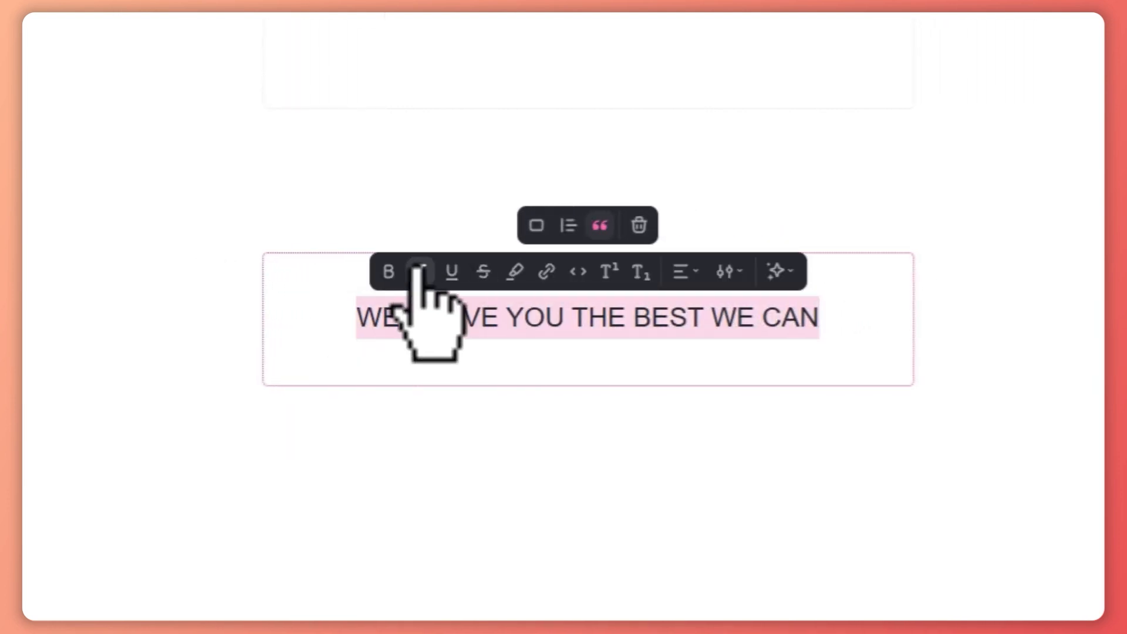
pyautogui.click(388, 271)
pyautogui.click(388, 271)
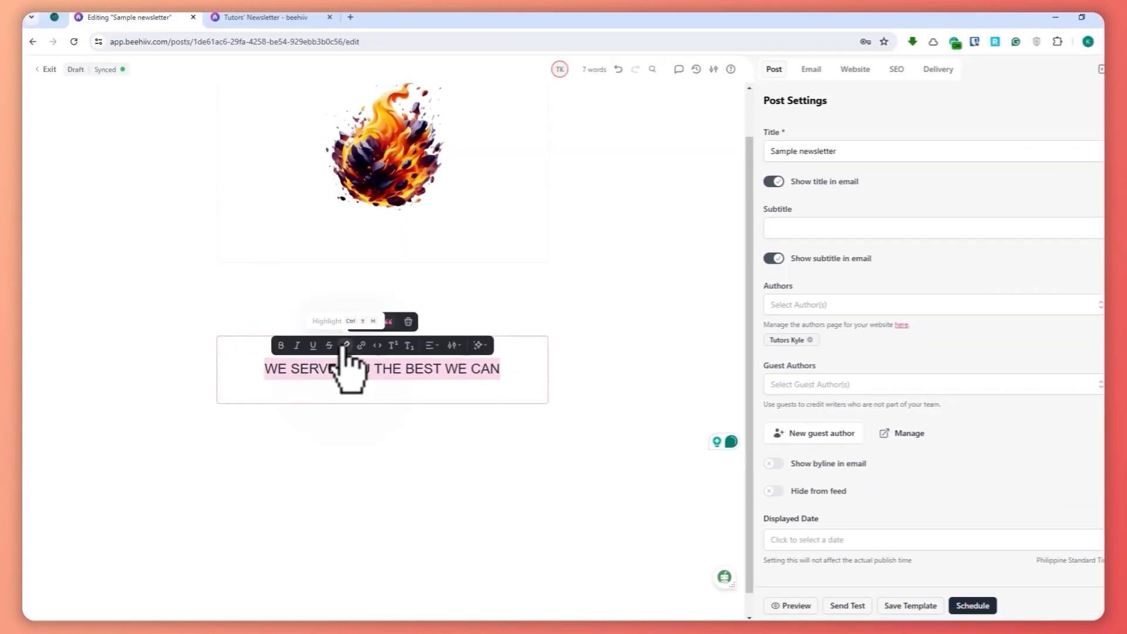
# - Try two dark highlight colours on the quote text and clear the highlight
pyautogui.click(342, 346)
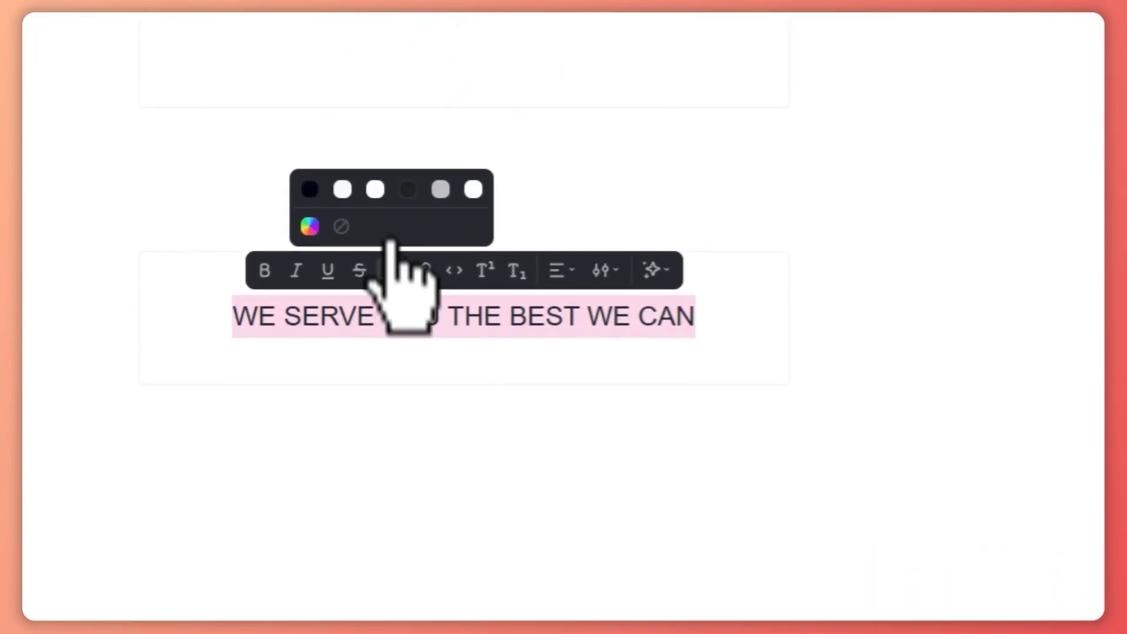
pyautogui.click(408, 188)
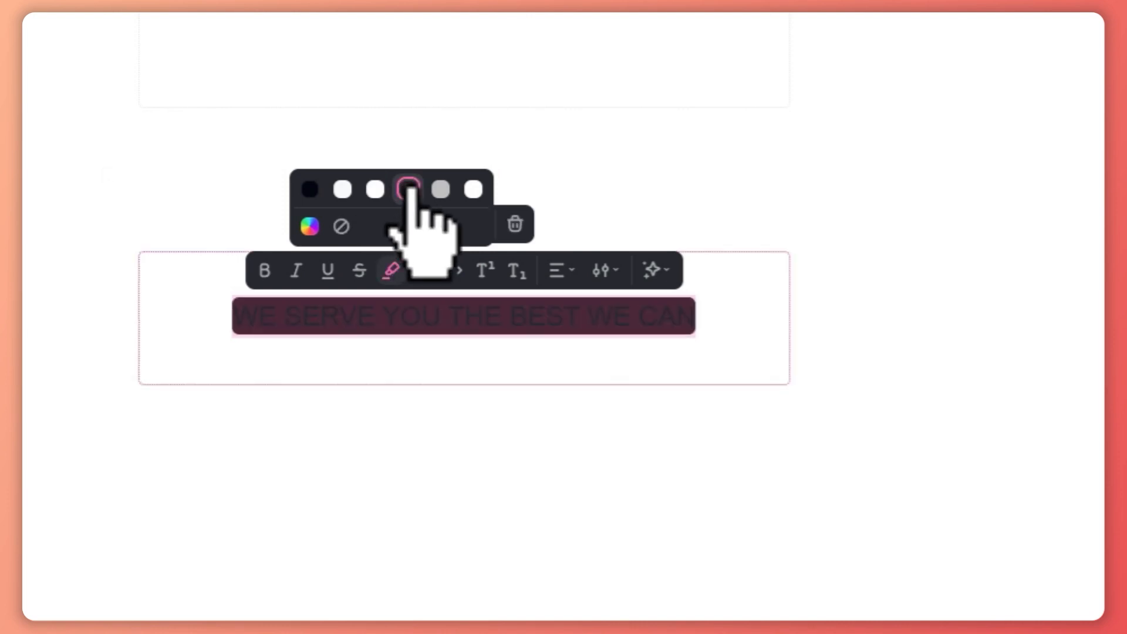
pyautogui.click(309, 188)
pyautogui.click(341, 226)
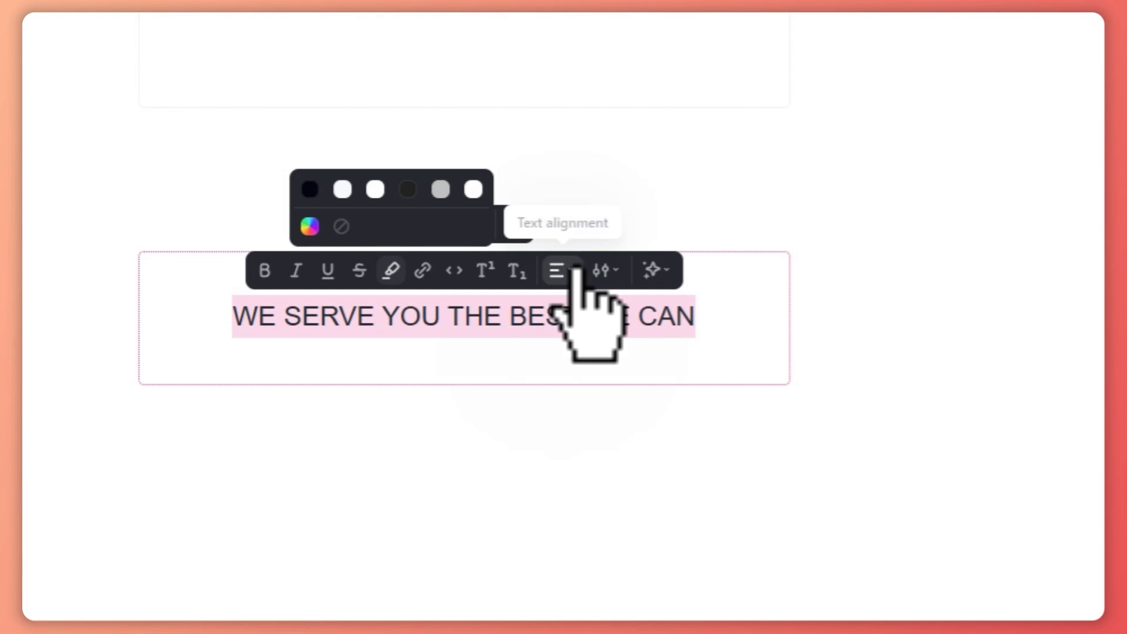
# - Look at the AI writing options for the quote text and set its font family to Trebuchet MS
pyautogui.click(653, 270)
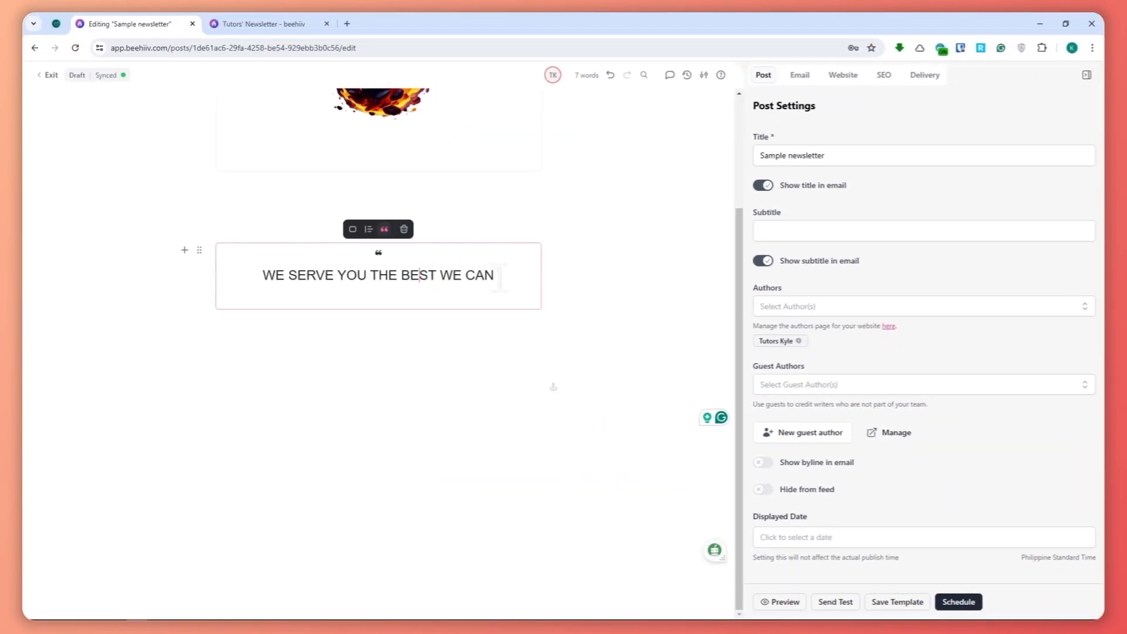
pyautogui.moveTo(499, 277); pyautogui.dragTo(260, 276)
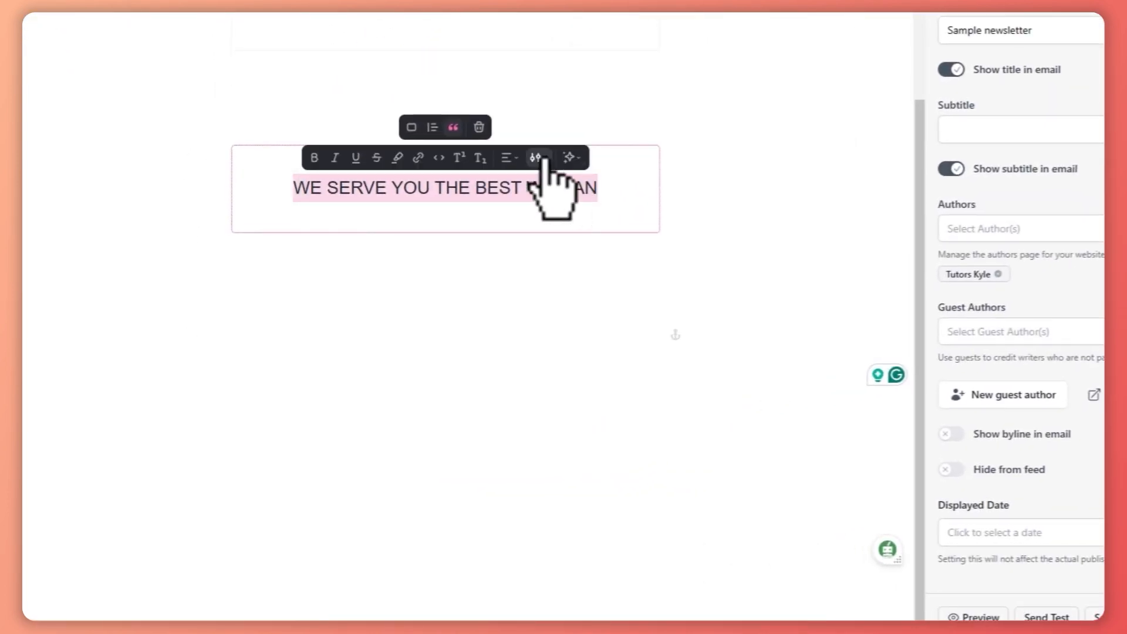
pyautogui.click(537, 158)
pyautogui.click(501, 207)
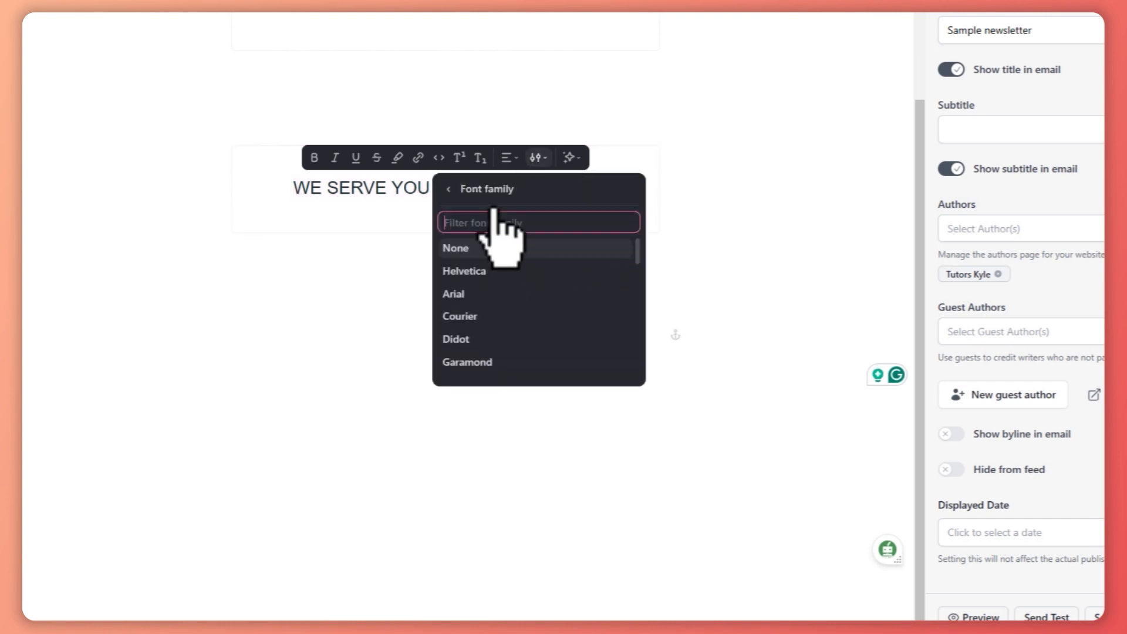
pyautogui.scroll(-3, 522, 329)
pyautogui.click(515, 277)
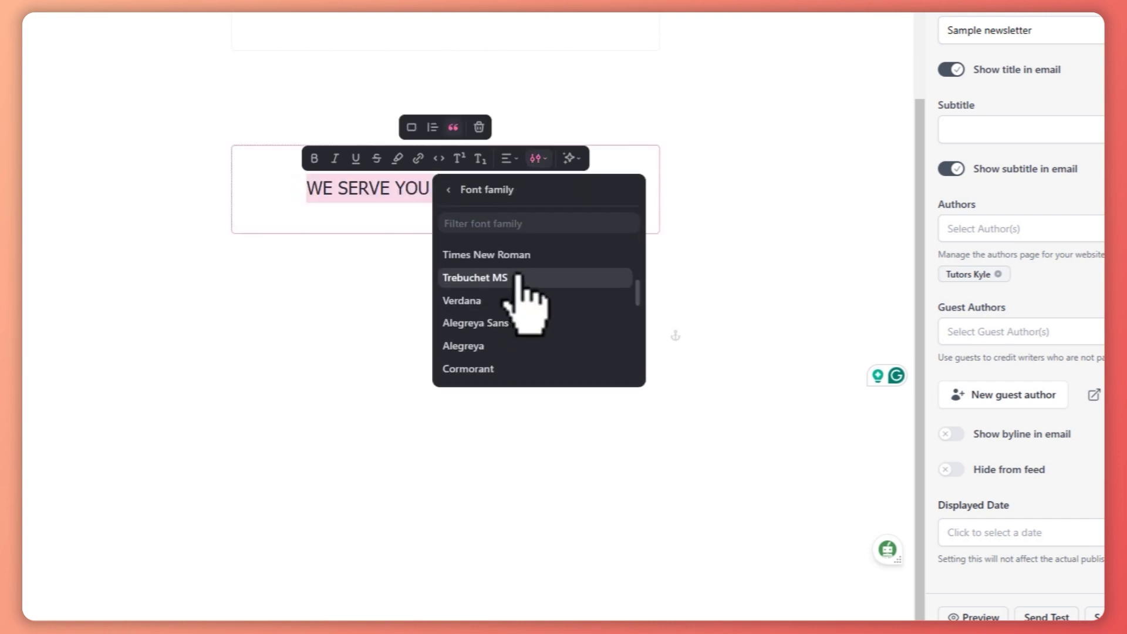
# - Try the X-Large font size on the quote text and set it to Huge
pyautogui.click(452, 189)
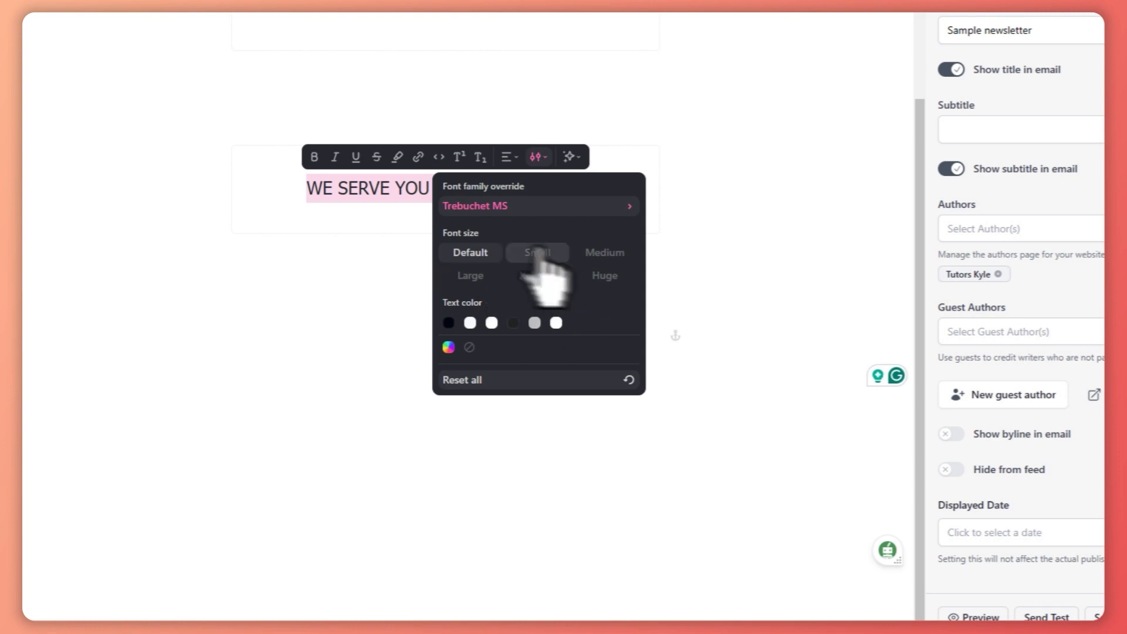
pyautogui.click(539, 276)
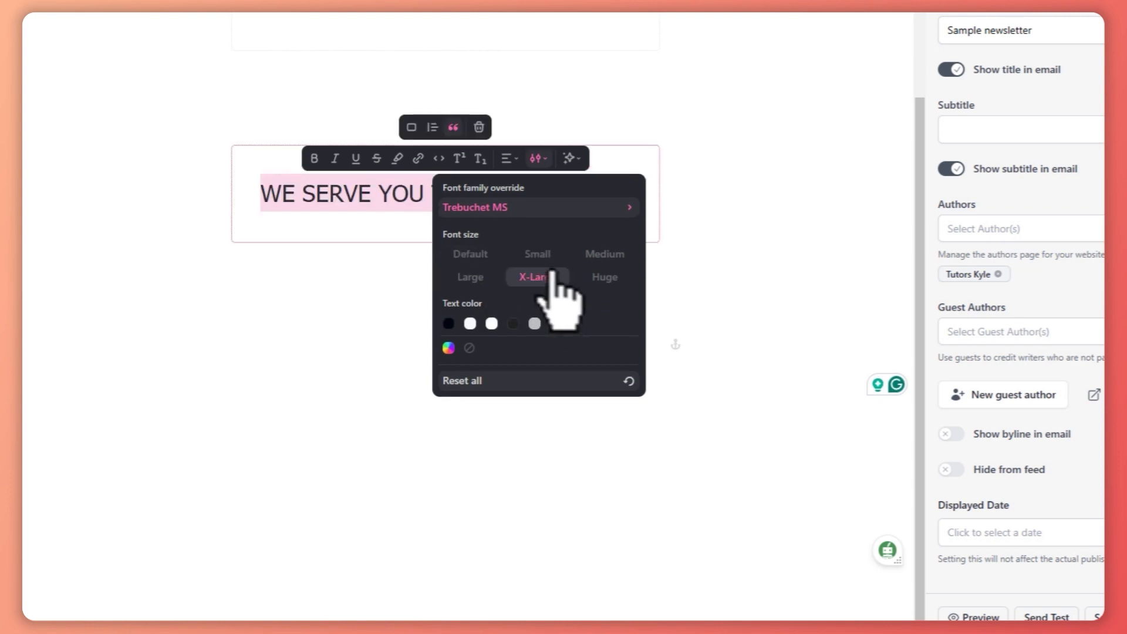
pyautogui.click(599, 279)
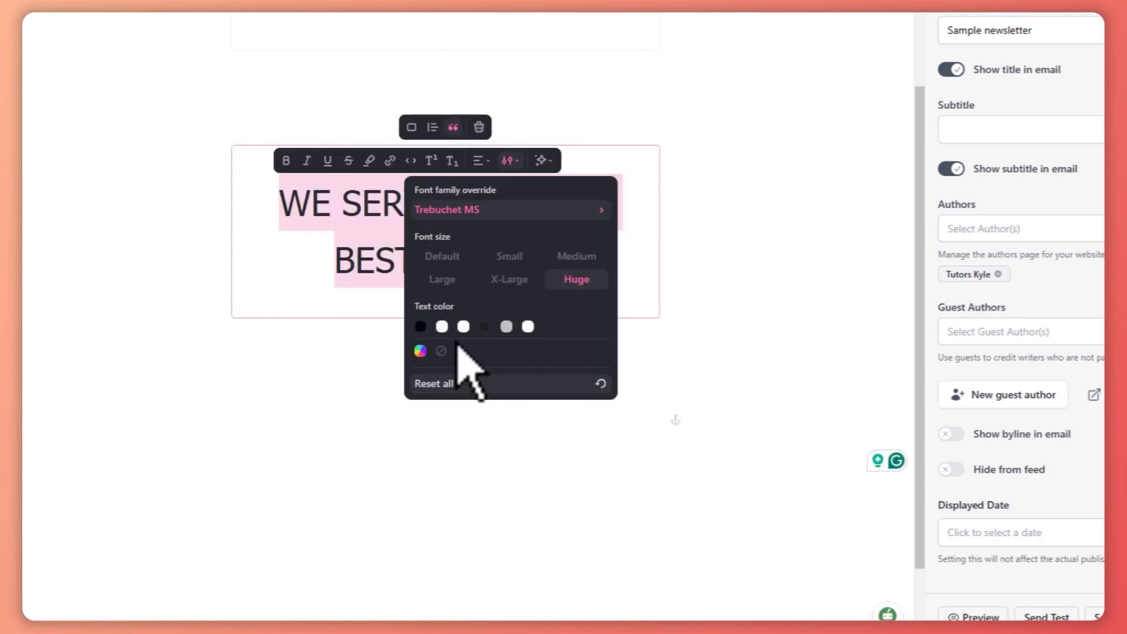
# - Try picking the custom red e54747 as the quote's text colour and leave the picker without setting it
pyautogui.click(420, 350)
pyautogui.click(549, 227)
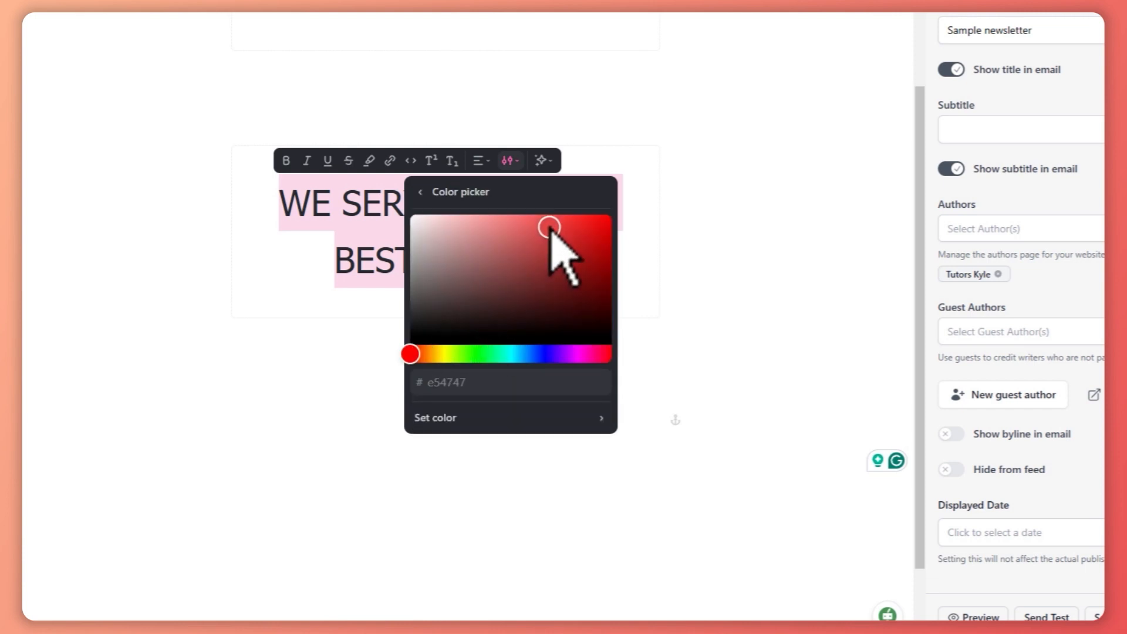
pyautogui.click(733, 244)
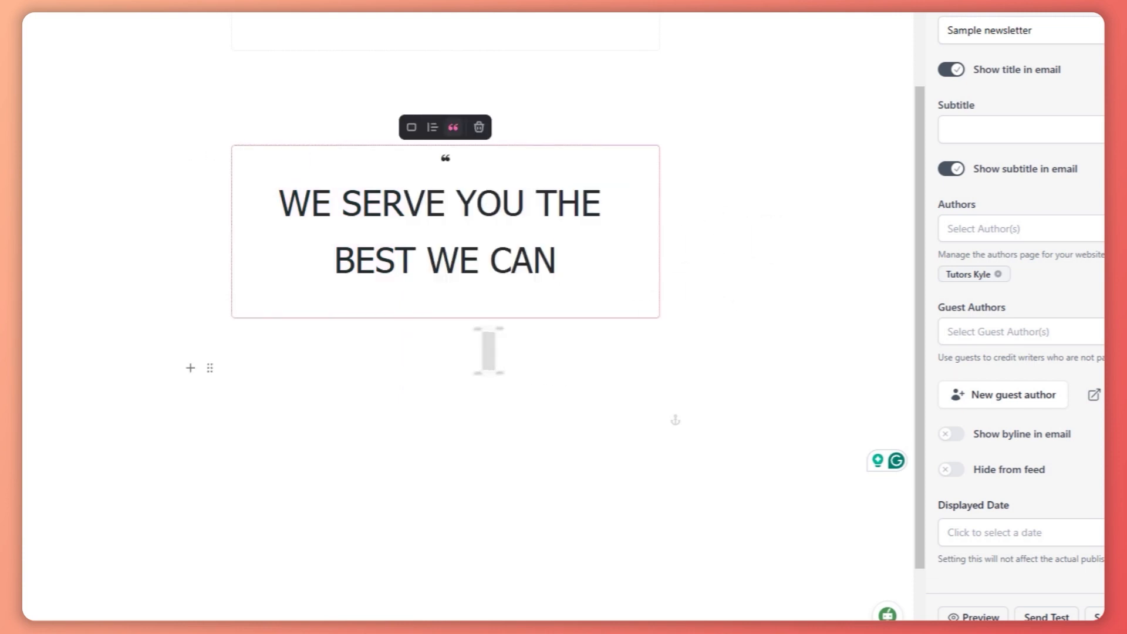
# - Bring up the block insertion list below the blockquote, examine the available block types, and dismiss it without inserting one
pyautogui.click(397, 345)
pyautogui.write('/')
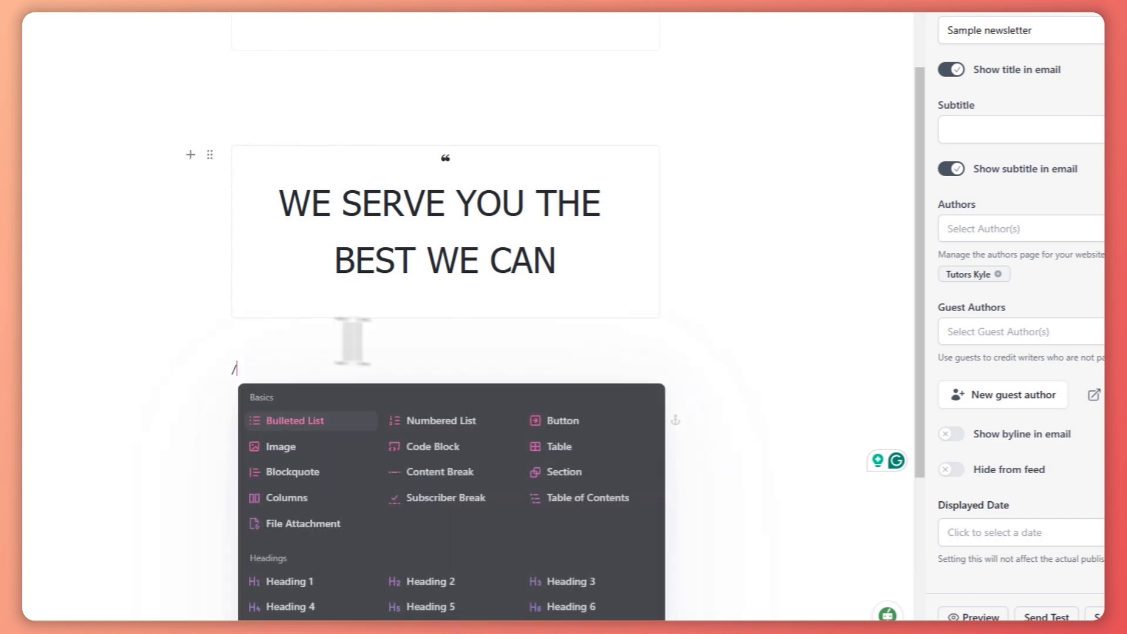
pyautogui.scroll(-4, 403, 516)
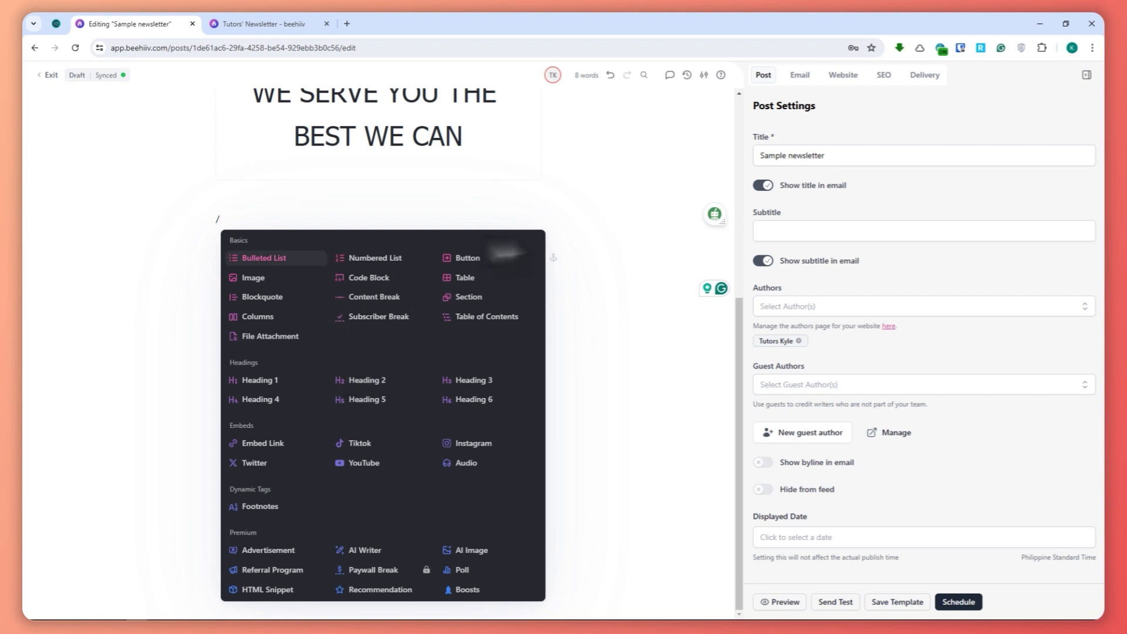
pyautogui.click(399, 206)
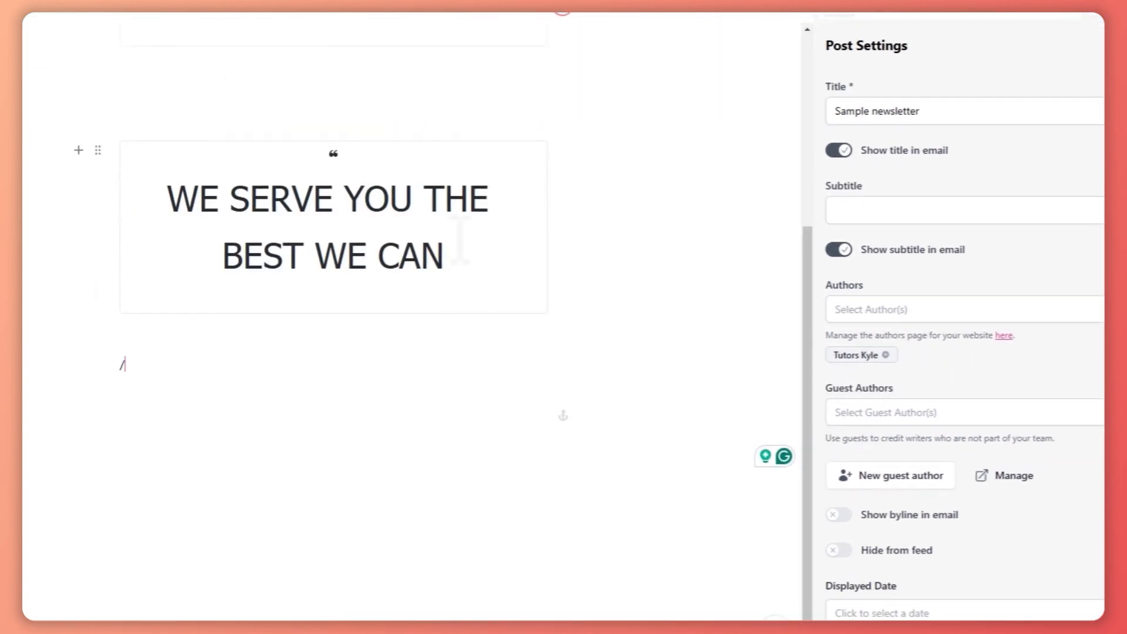
pyautogui.scroll(5, 460, 240)
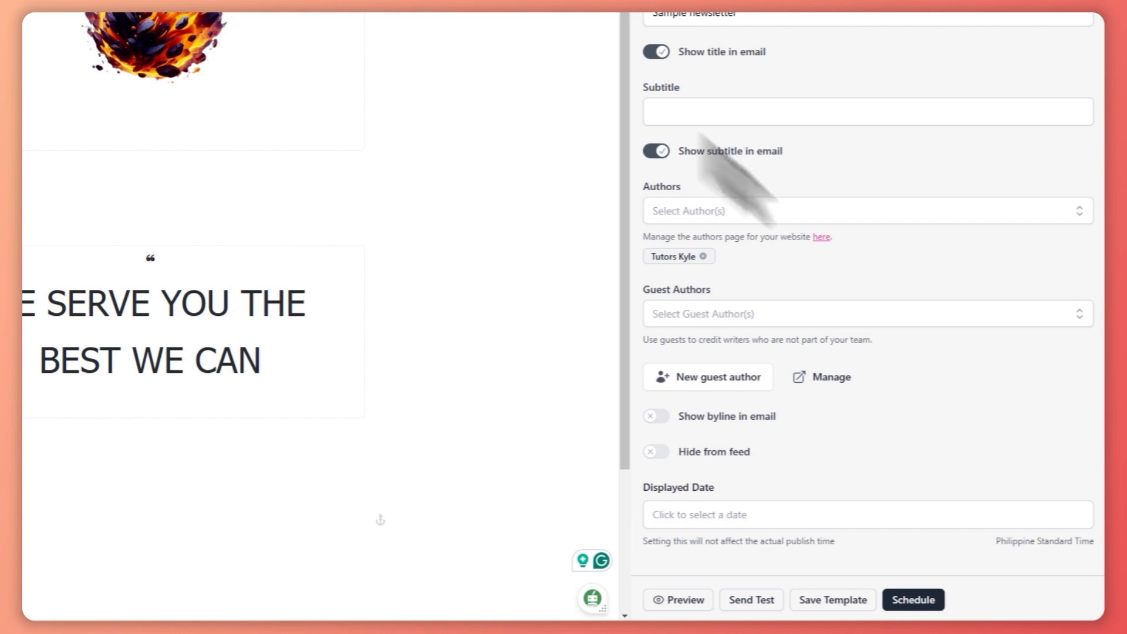
# - Preview the post, look through its image, quote and footer, and close the preview
pyautogui.click(681, 600)
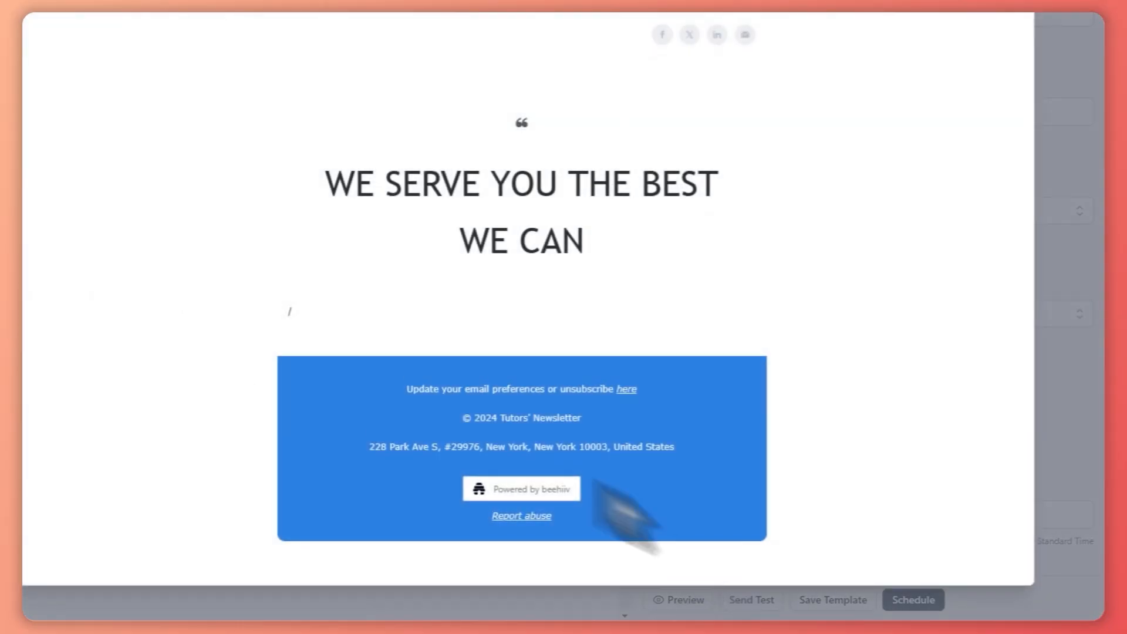
pyautogui.scroll(4, 466, 290)
pyautogui.scroll(-3, 587, 317)
pyautogui.scroll(4, 646, 188)
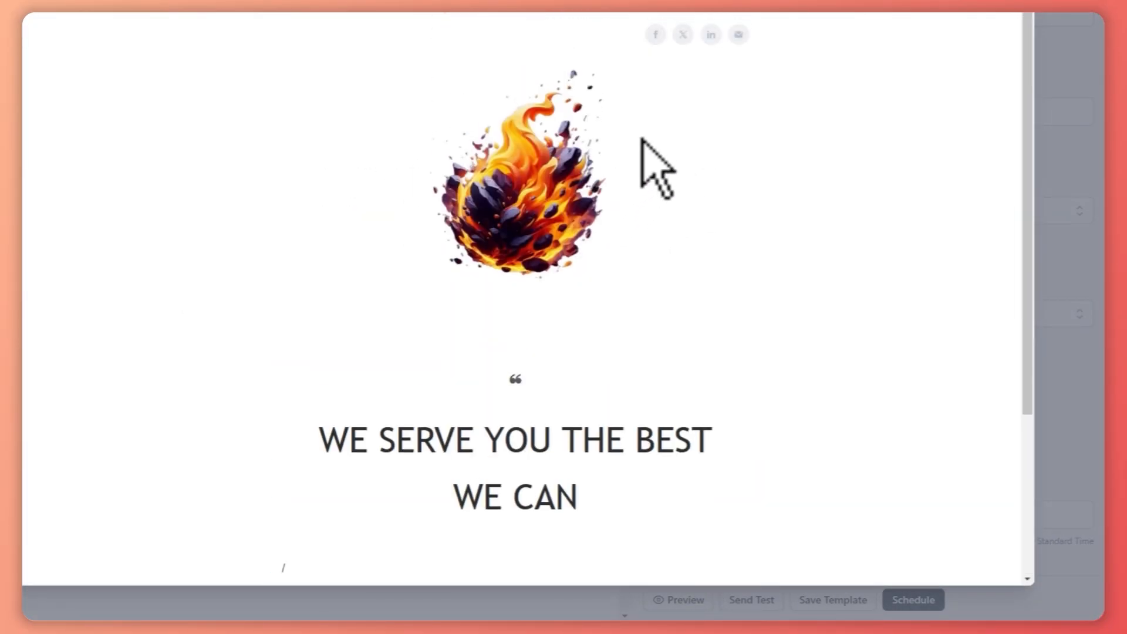
pyautogui.click(1029, 12)
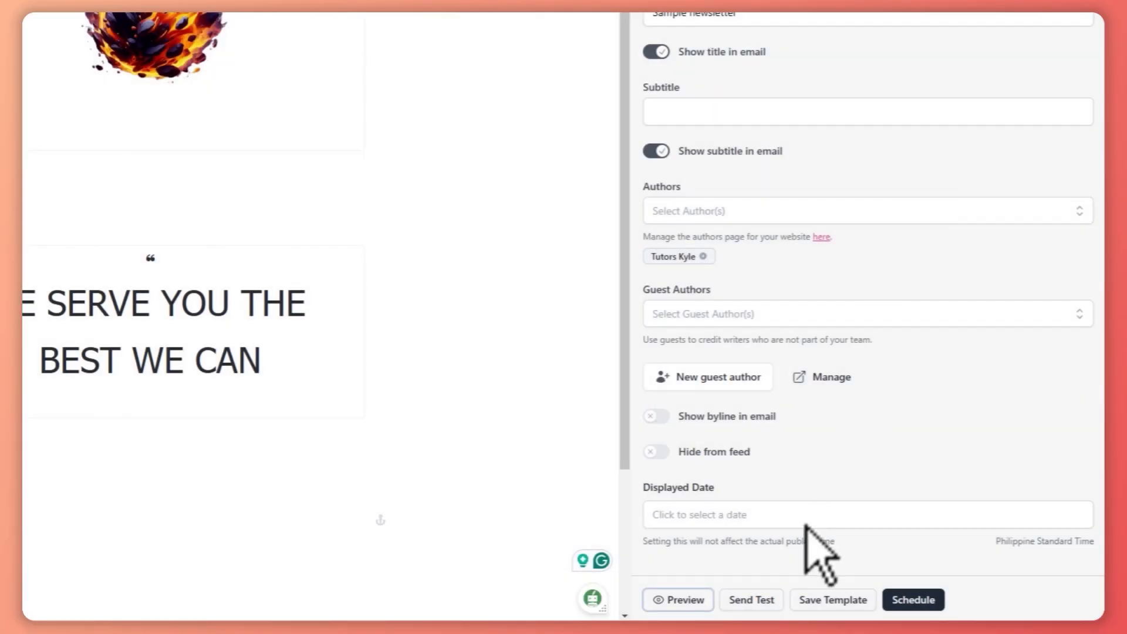
# - Examine the test email's recipient and simulated subscriber options and close the dialog without sending
pyautogui.click(752, 599)
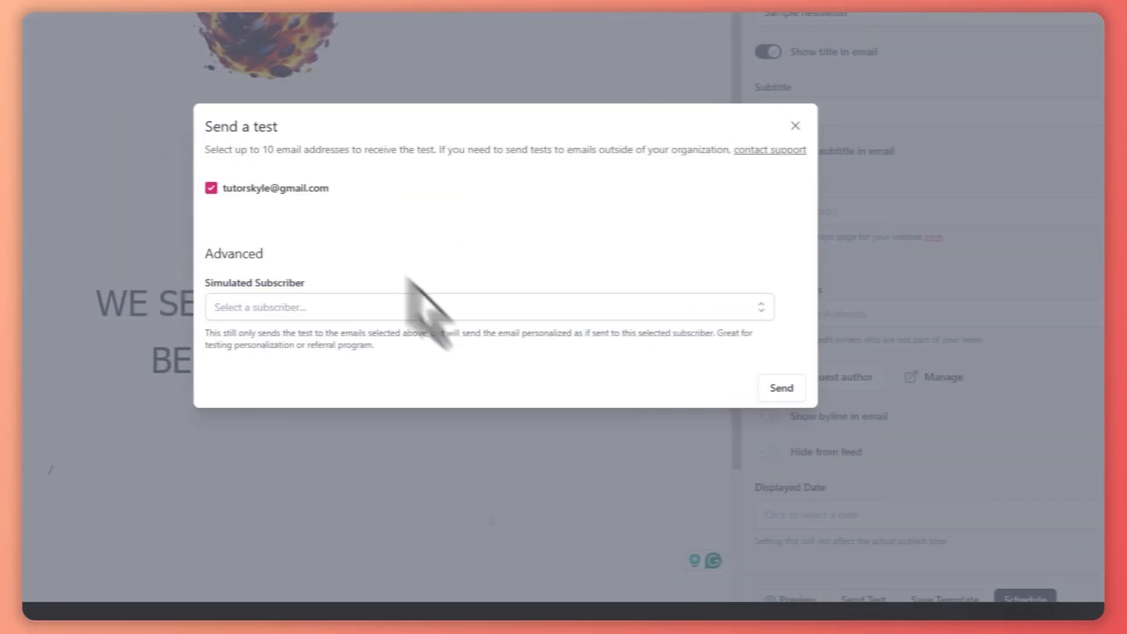
pyautogui.click(303, 307)
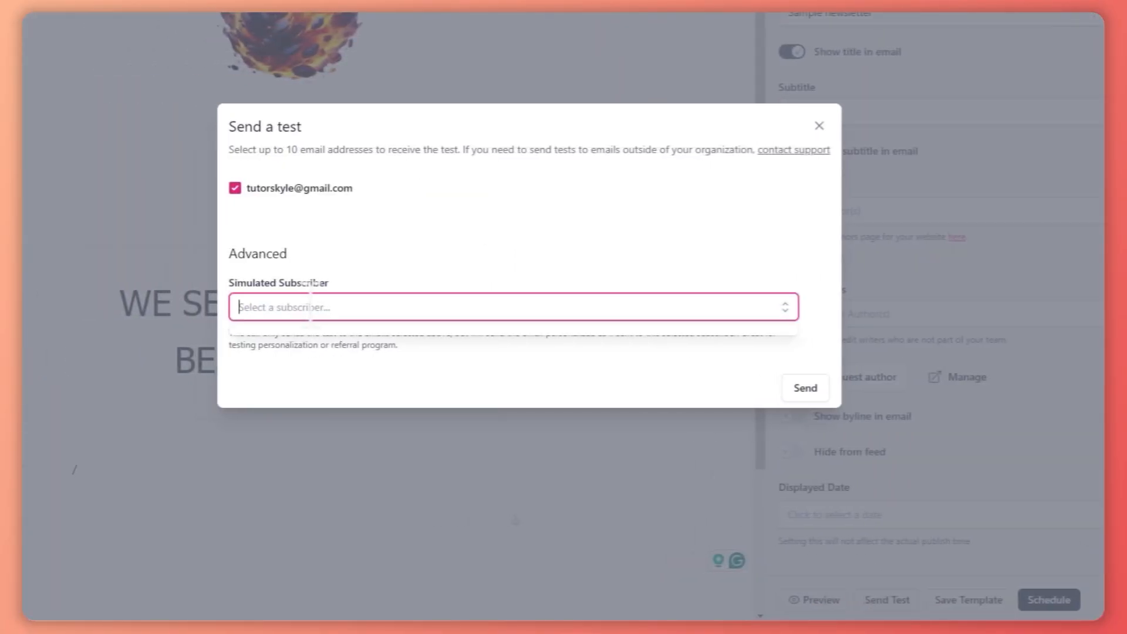
pyautogui.click(415, 276)
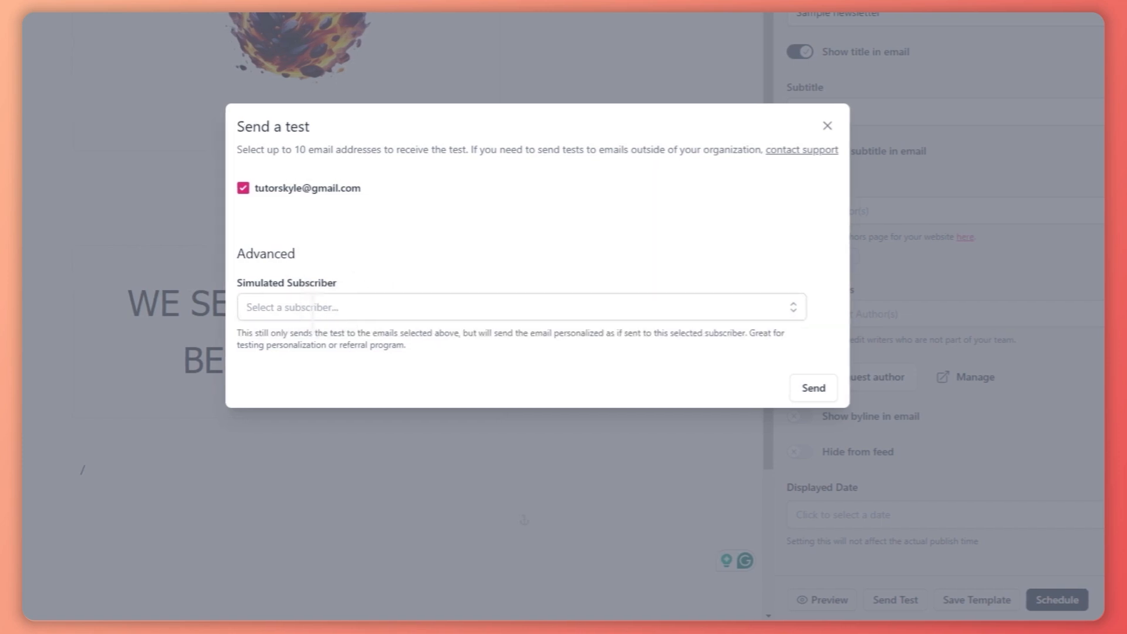
pyautogui.click(379, 306)
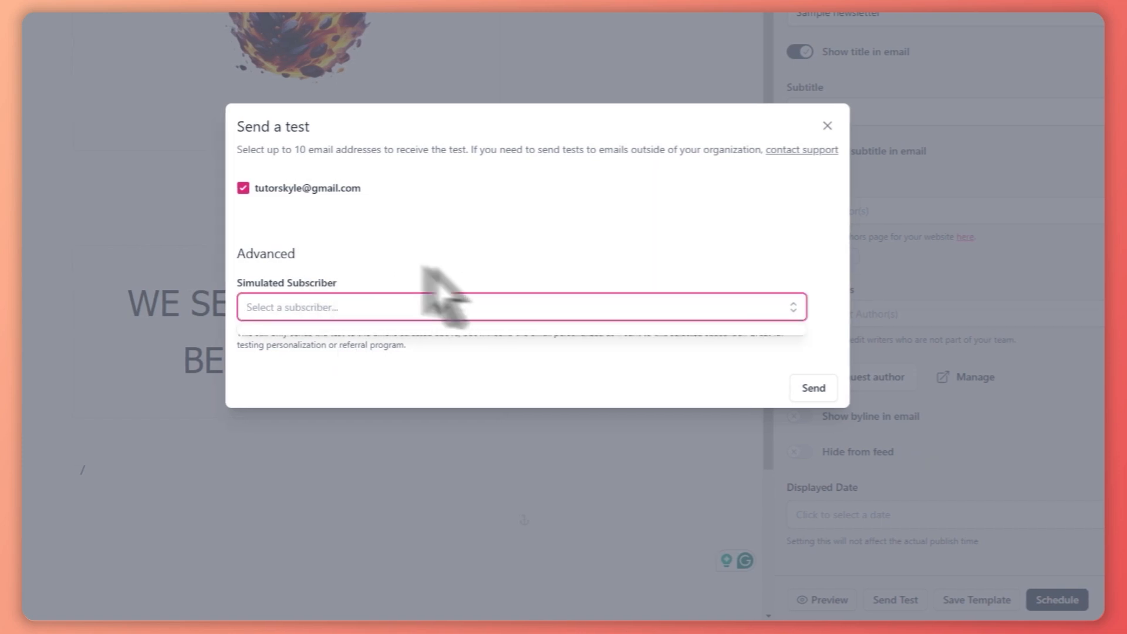
pyautogui.click(662, 208)
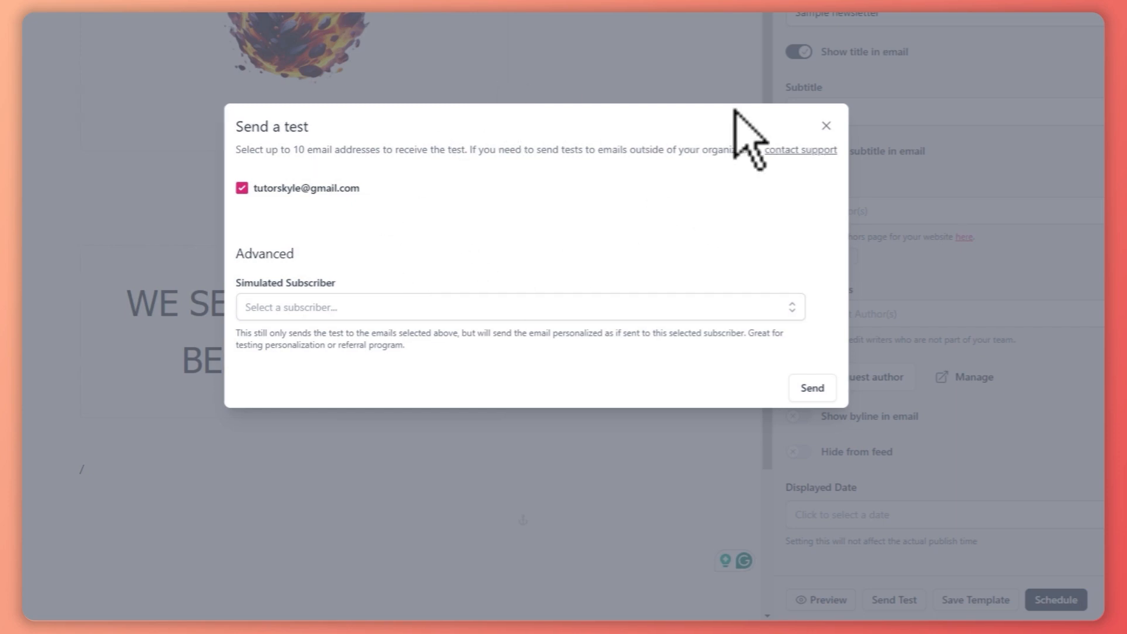
pyautogui.click(827, 126)
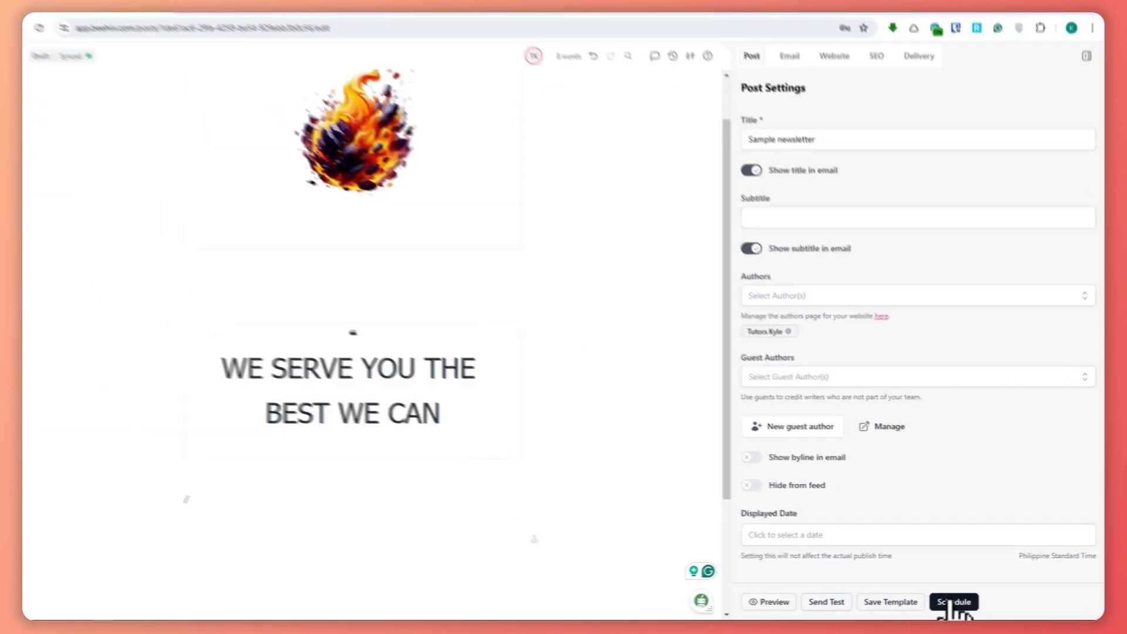
# - Compare the Publish Now option with the Schedule option and its publish date, and leave scheduling without publishing
pyautogui.click(952, 601)
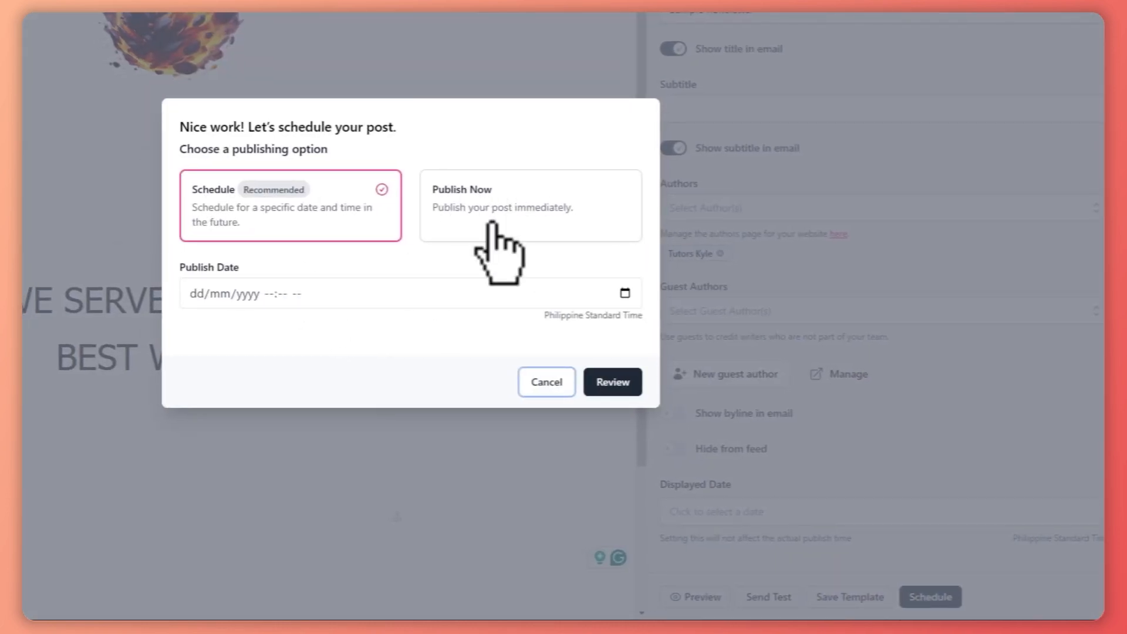
pyautogui.click(500, 213)
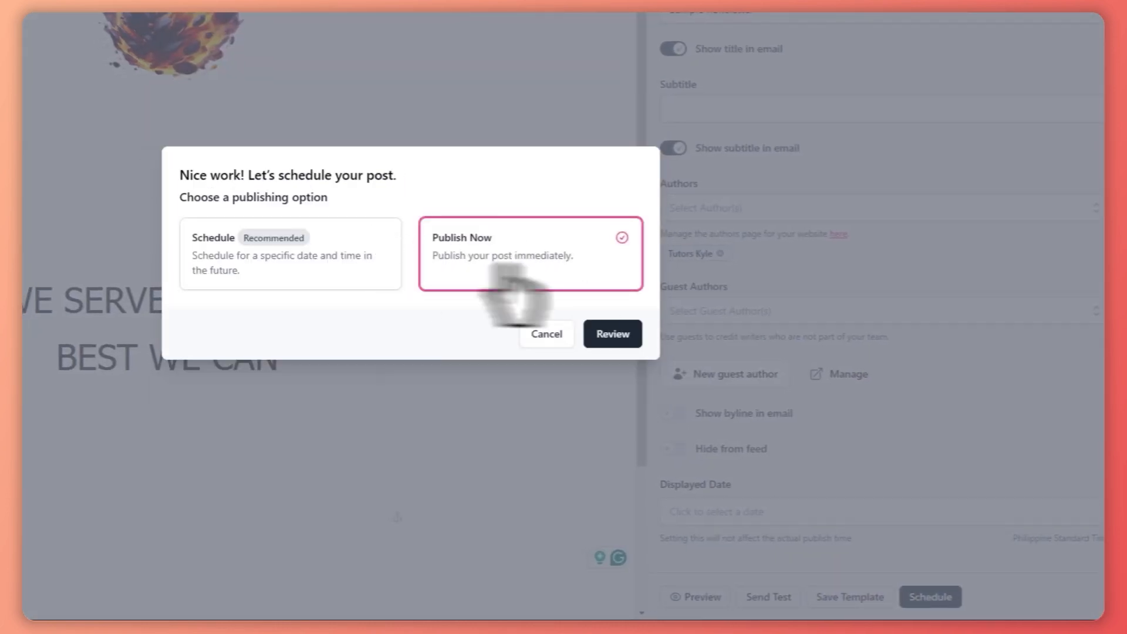
pyautogui.click(375, 271)
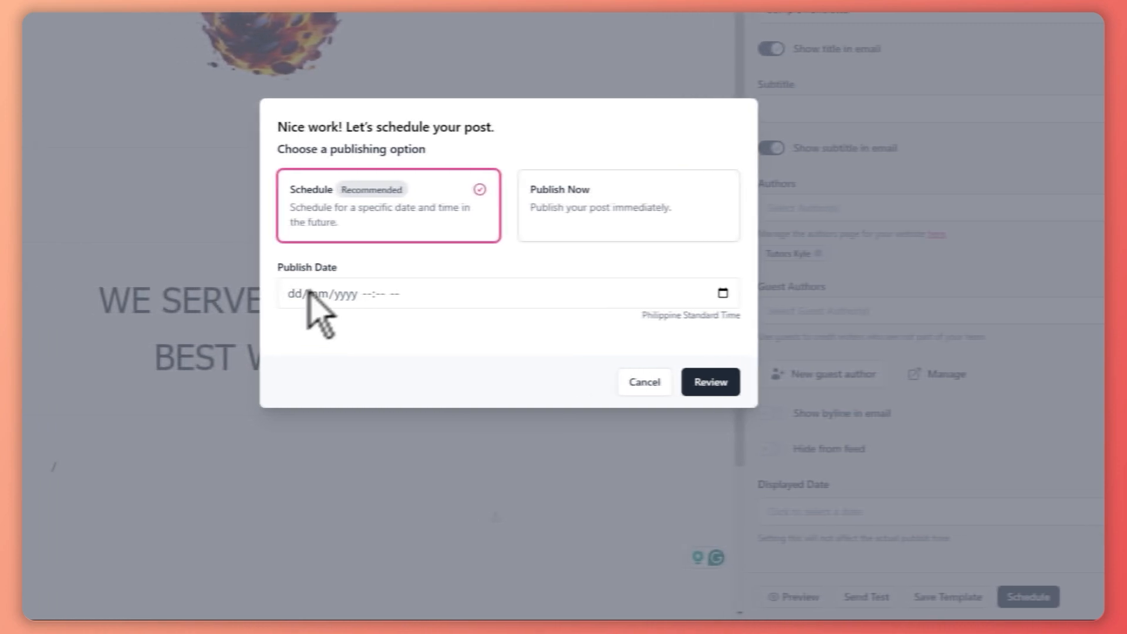
pyautogui.click(211, 292)
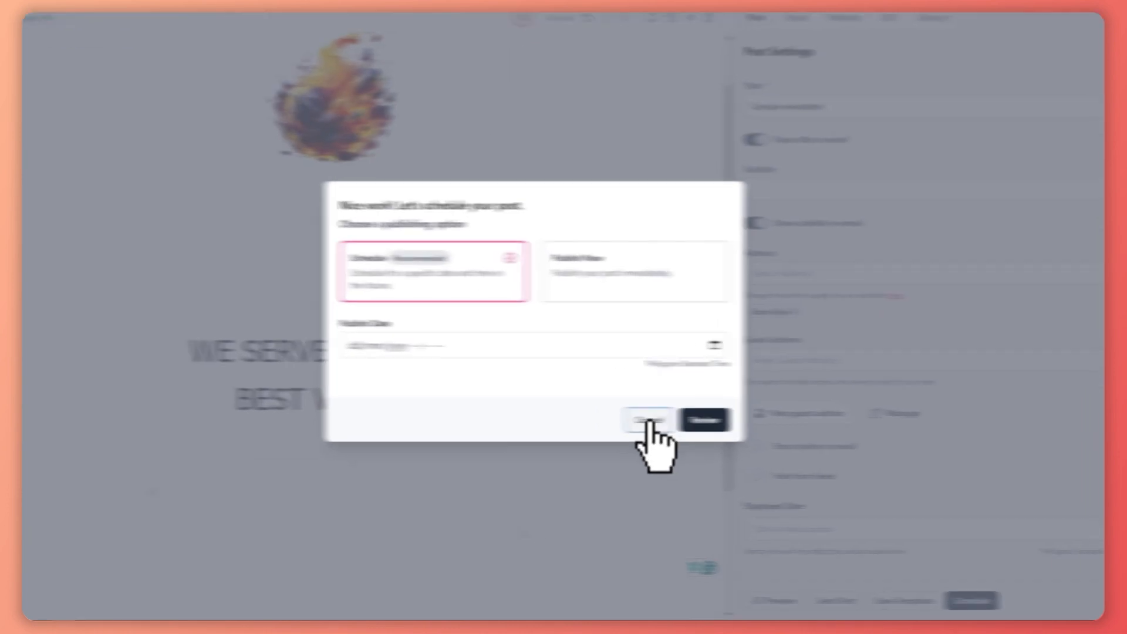
pyautogui.click(648, 420)
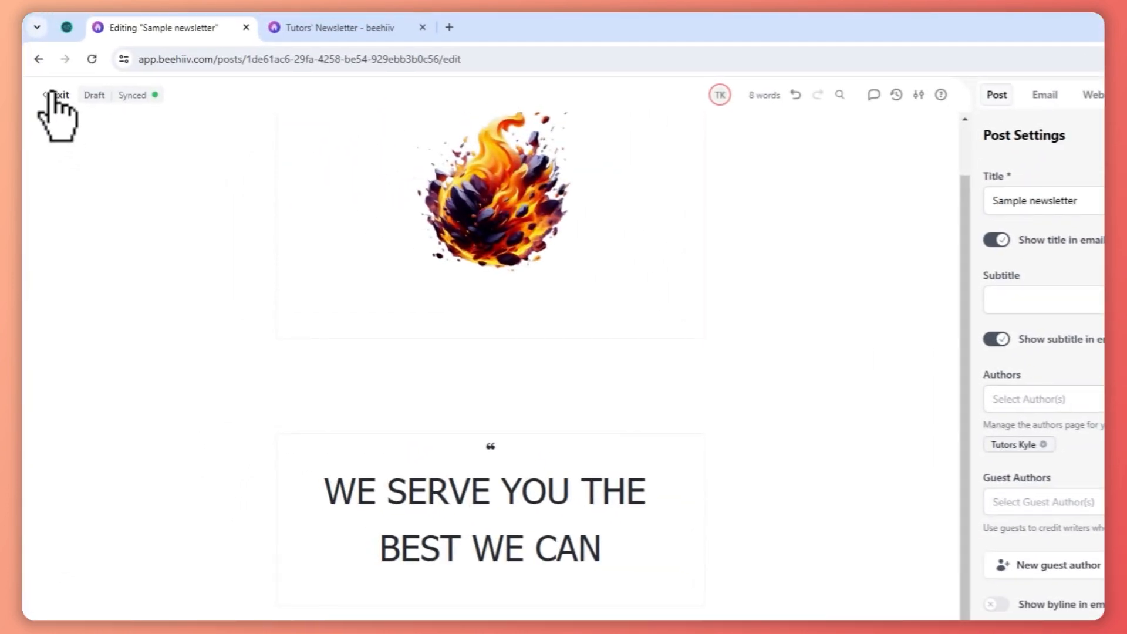
# - Exit the editor and open the first "Sample newsletter" draft from the list of posts
pyautogui.click(53, 95)
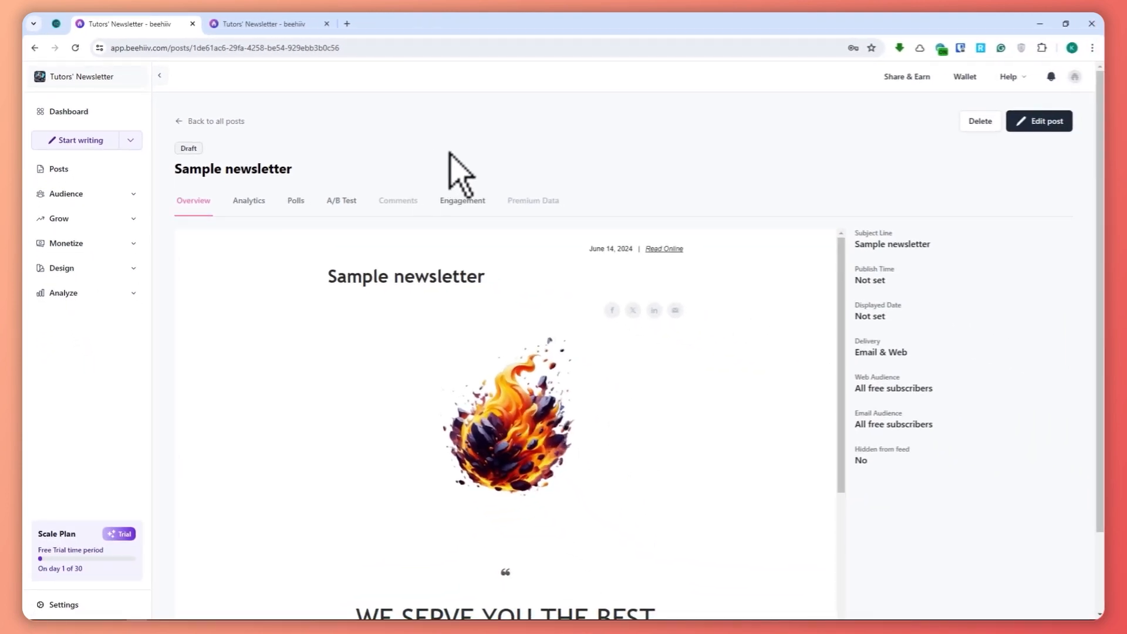
pyautogui.click(57, 169)
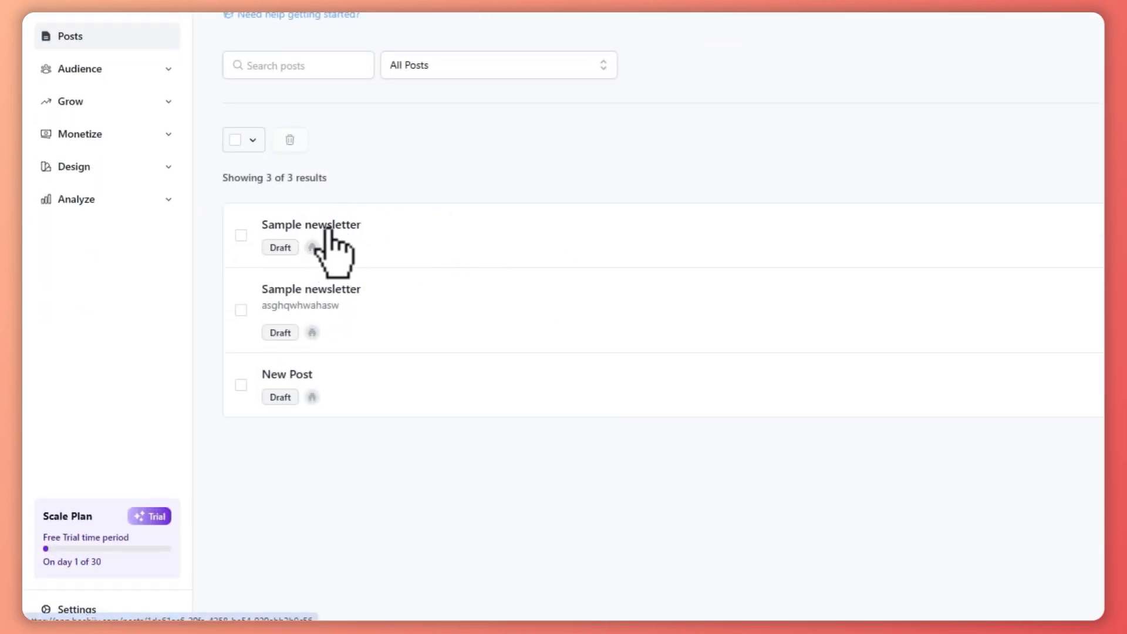
pyautogui.click(329, 232)
# - Look over the draft's content in its overview and reopen the post for editing
pyautogui.scroll(-3, 734, 314)
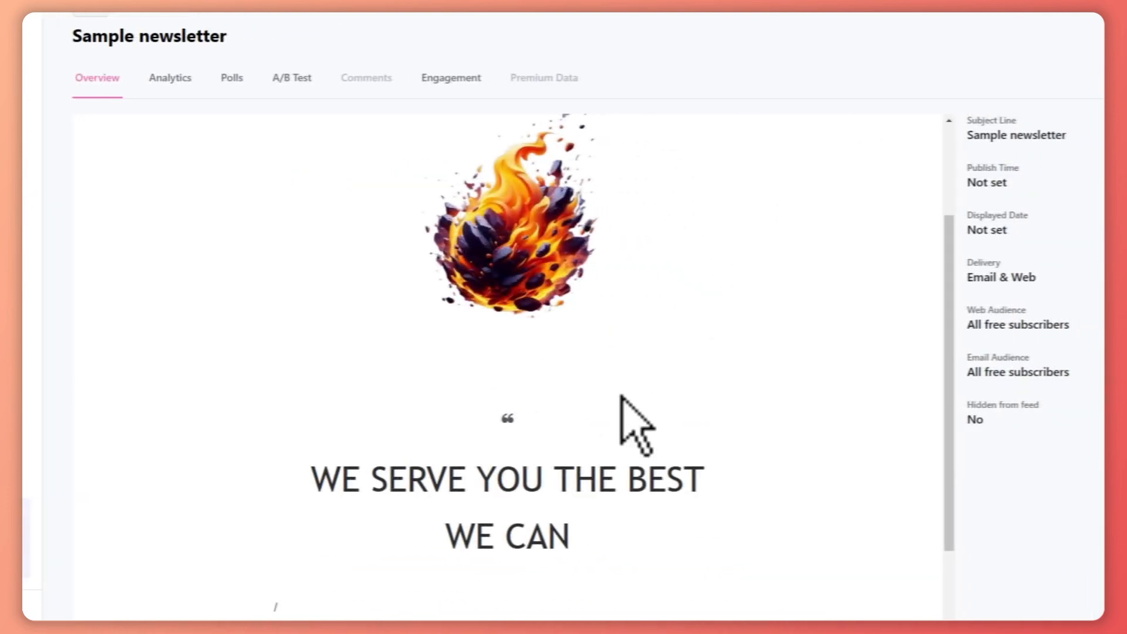
pyautogui.scroll(-3, 617, 390)
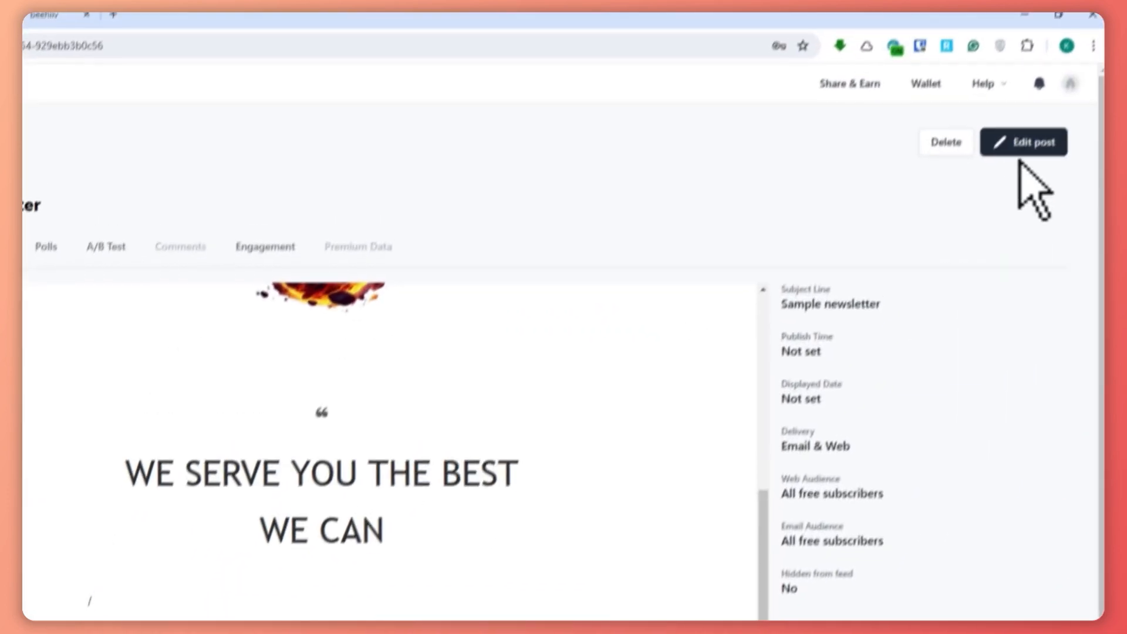
pyautogui.click(1021, 150)
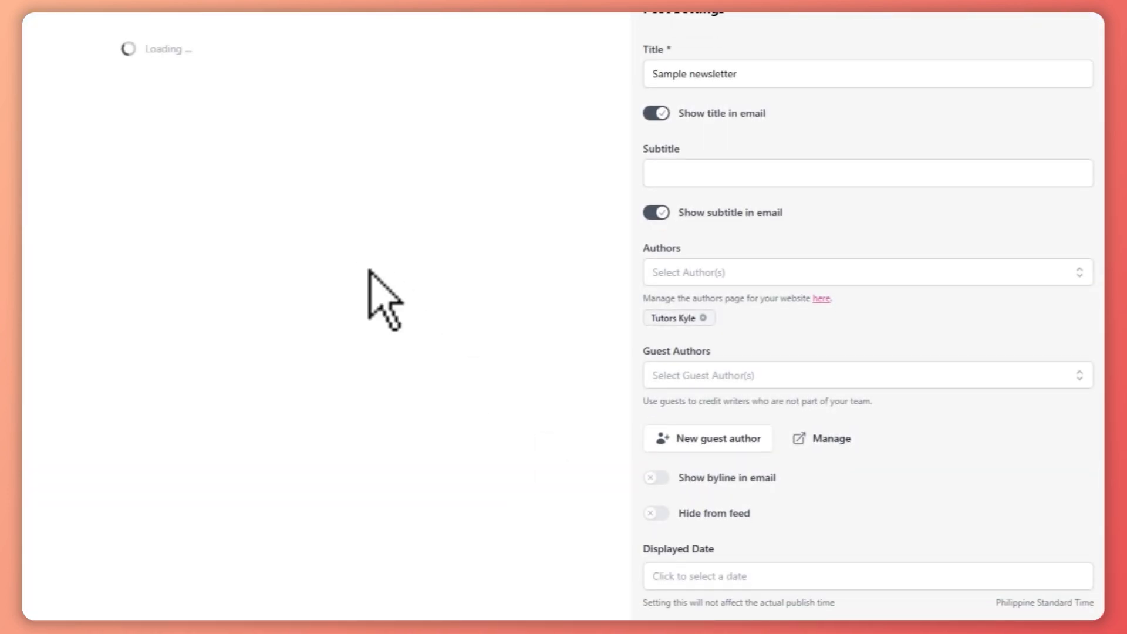